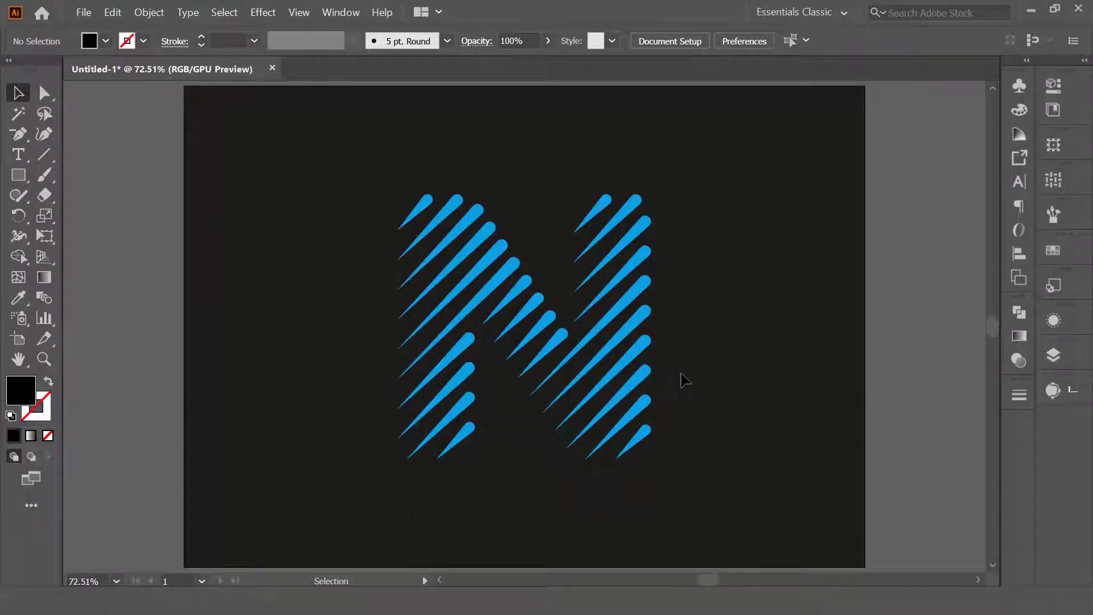
- Hide Layer 1 with the finished blue N in the Layers panel, leaving a blank artboard
{"action": "left_click", "coordinate": [1053, 354]}
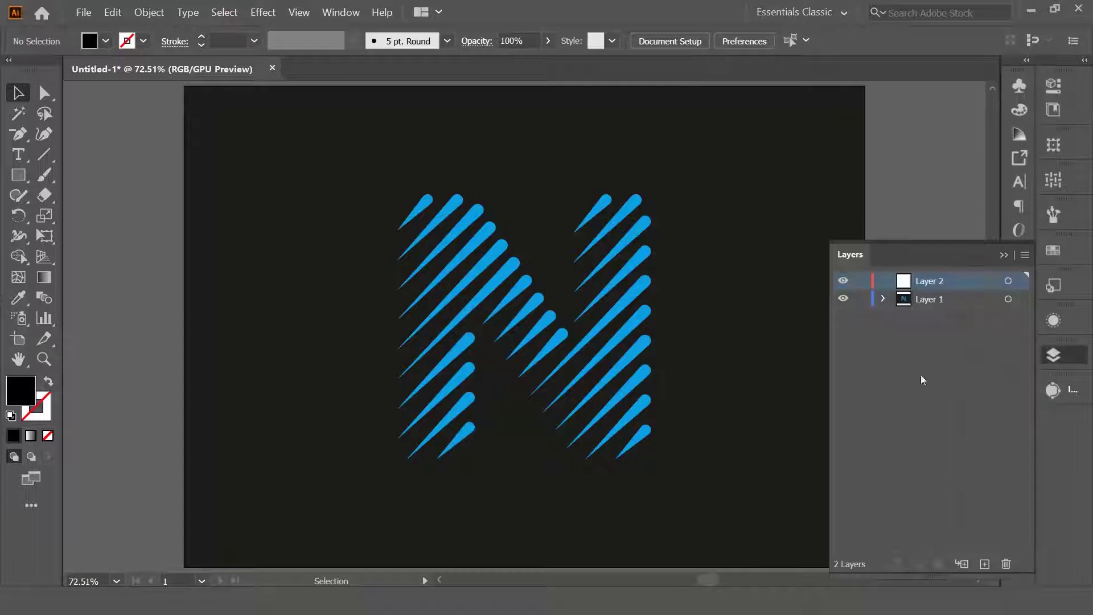
{"action": "left_click", "coordinate": [843, 298]}
{"action": "left_click", "coordinate": [1004, 255]}
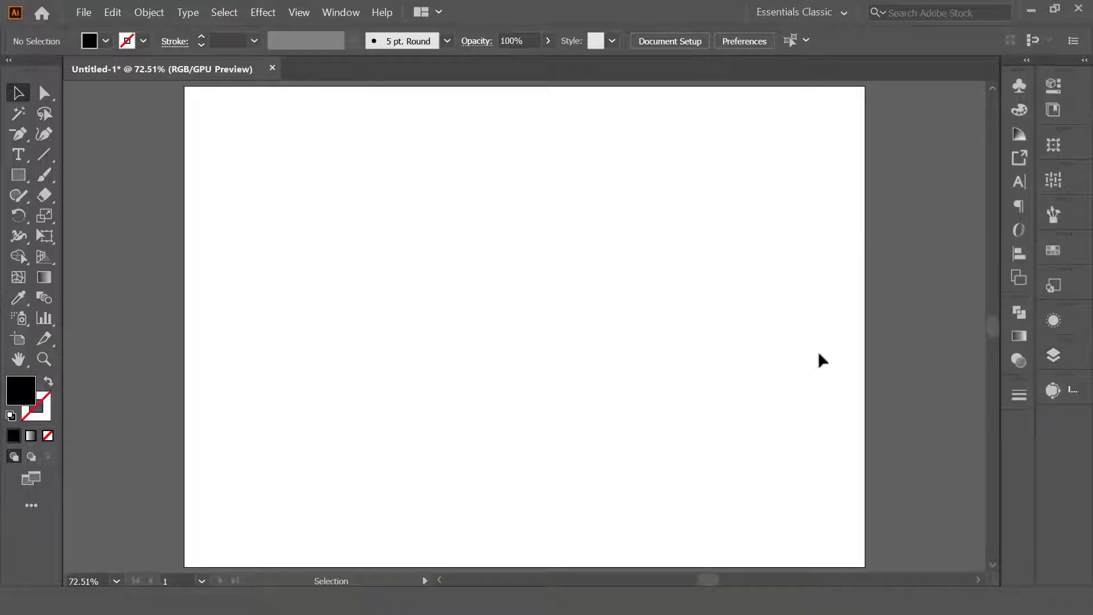
- Draw a tall thin black bar at the artboard's left edge and duplicate it just to its right
{"action": "left_click", "coordinate": [46, 405]}
{"action": "left_click", "coordinate": [18, 175]}
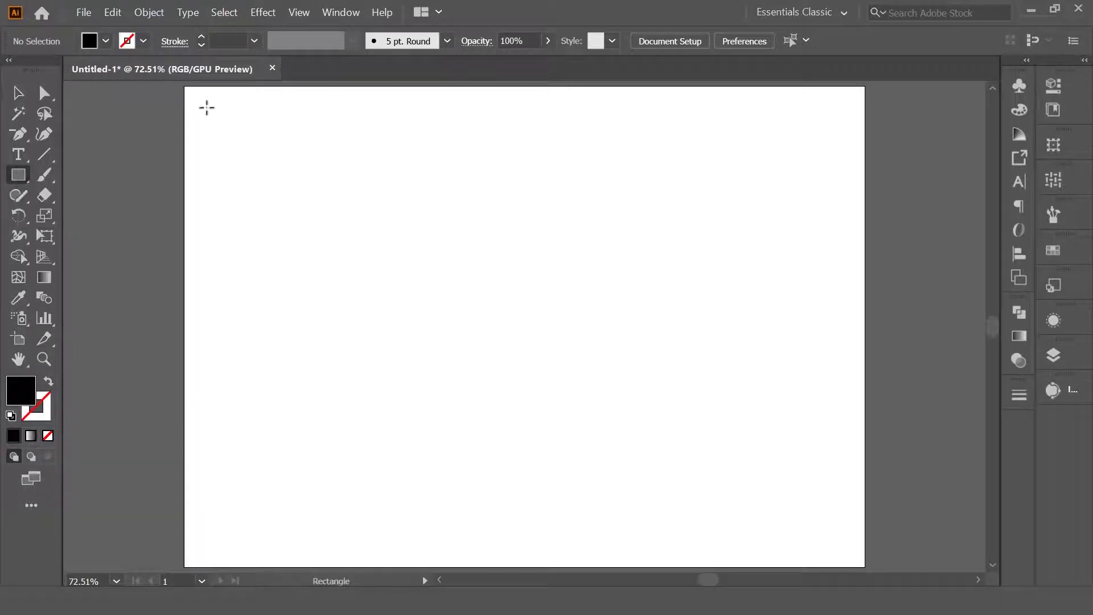
{"action": "left_click_drag", "start_coordinate": [196, 101], "coordinate": [215, 558]}
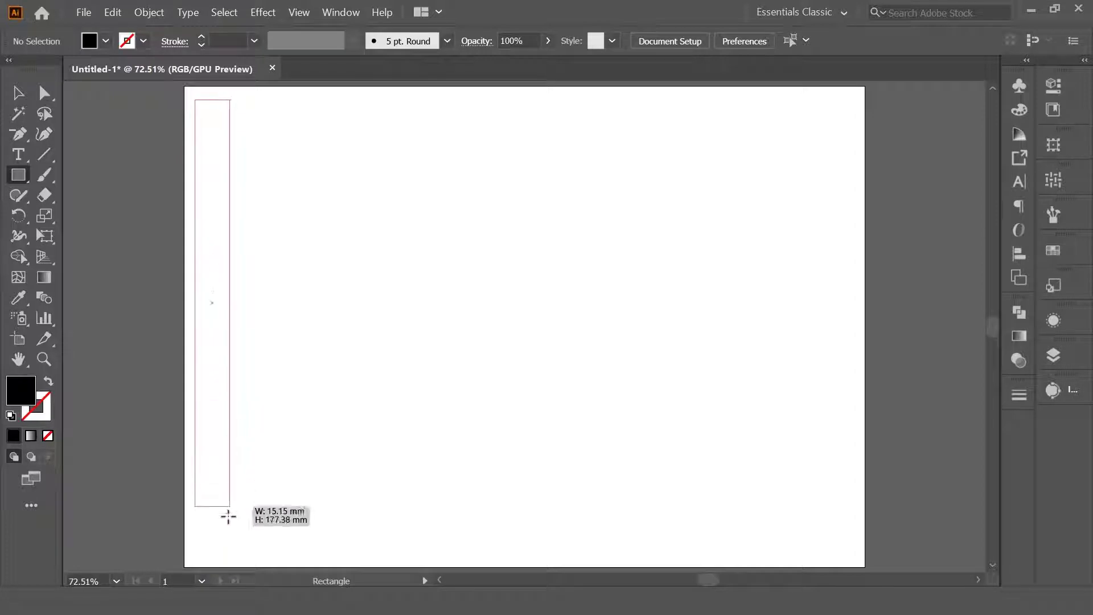
{"action": "left_click_drag", "start_coordinate": [215, 558], "coordinate": [207, 560]}
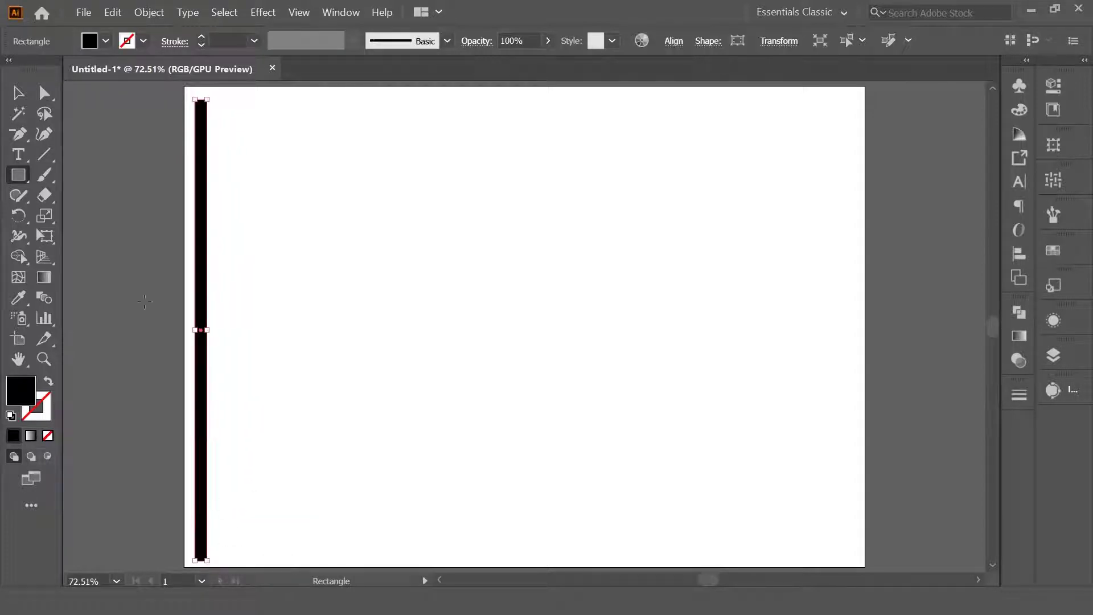
{"action": "left_click", "coordinate": [18, 93]}
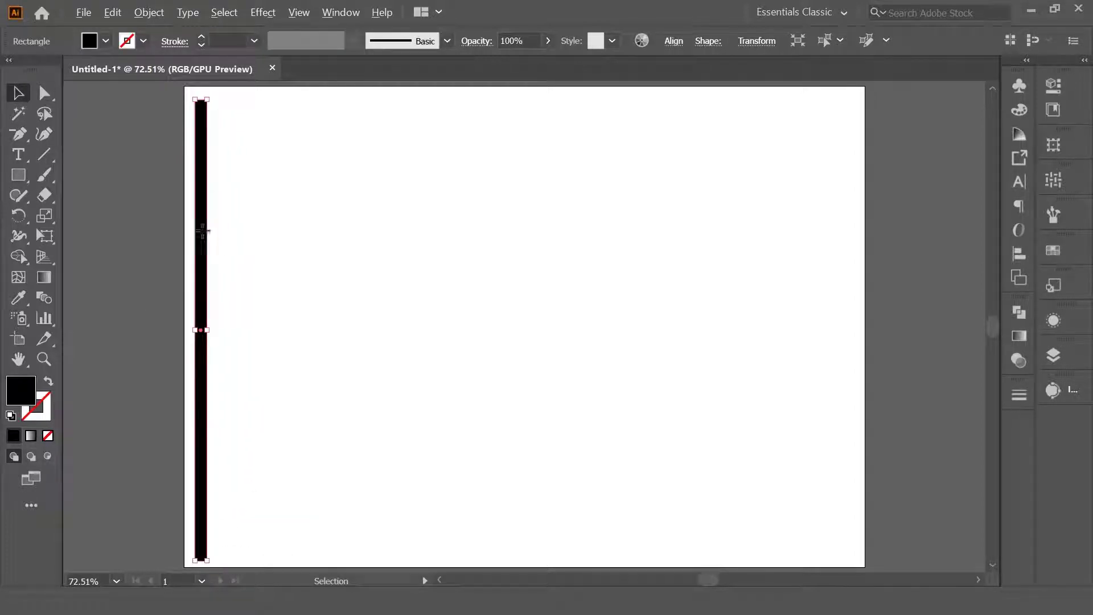
{"action": "left_click_drag", "start_coordinate": [202, 232], "coordinate": [224, 230]}
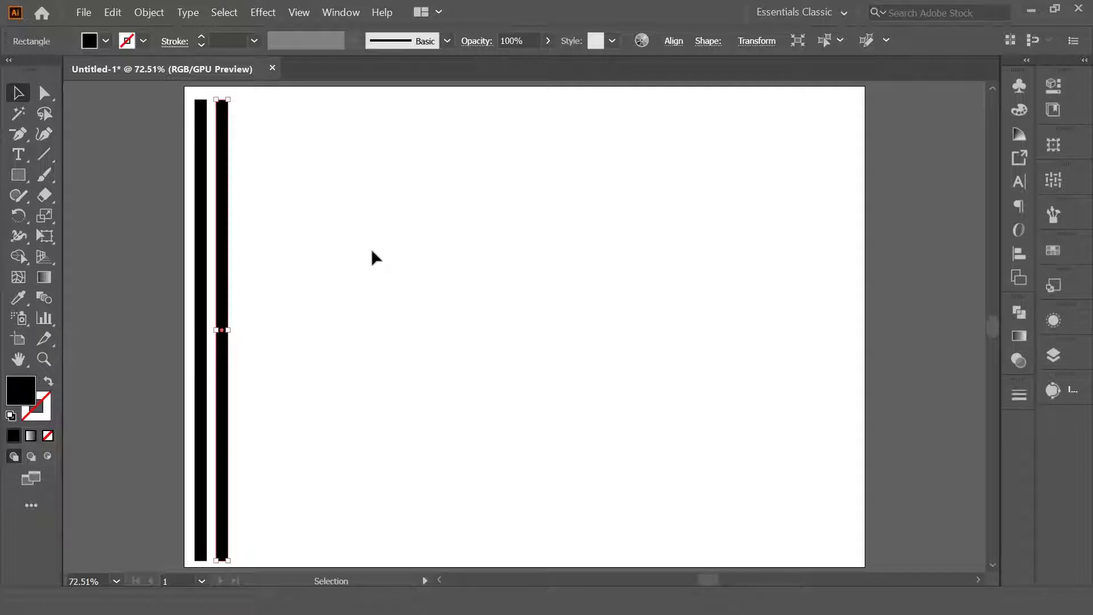
- Repeat the duplicate with Ctrl+D to add more bars, then group all the bars
{"action": "key", "text": "ctrl+d"}
{"action": "key", "text": "ctrl+d"}
{"action": "key", "text": "ctrl+d"}
{"action": "key", "text": "ctrl+d"}
{"action": "key", "text": "ctrl+d"}
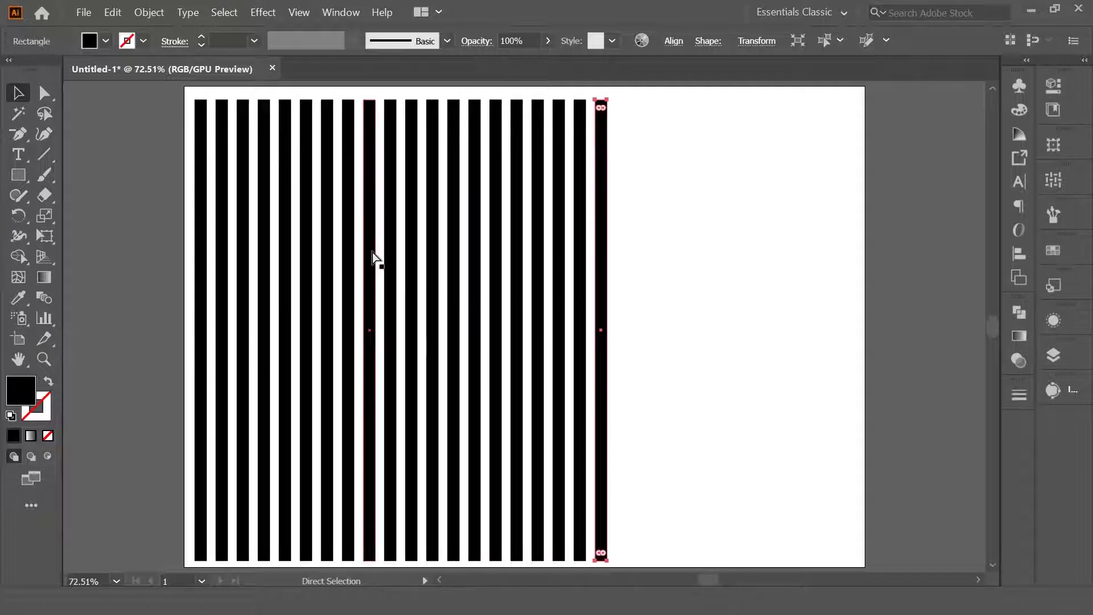
{"action": "key", "text": "ctrl+d"}
{"action": "key", "text": "ctrl+d"}
{"action": "key", "text": "ctrl+d"}
{"action": "key", "text": "ctrl+d"}
{"action": "key", "text": "ctrl+d"}
{"action": "key", "text": "ctrl+d"}
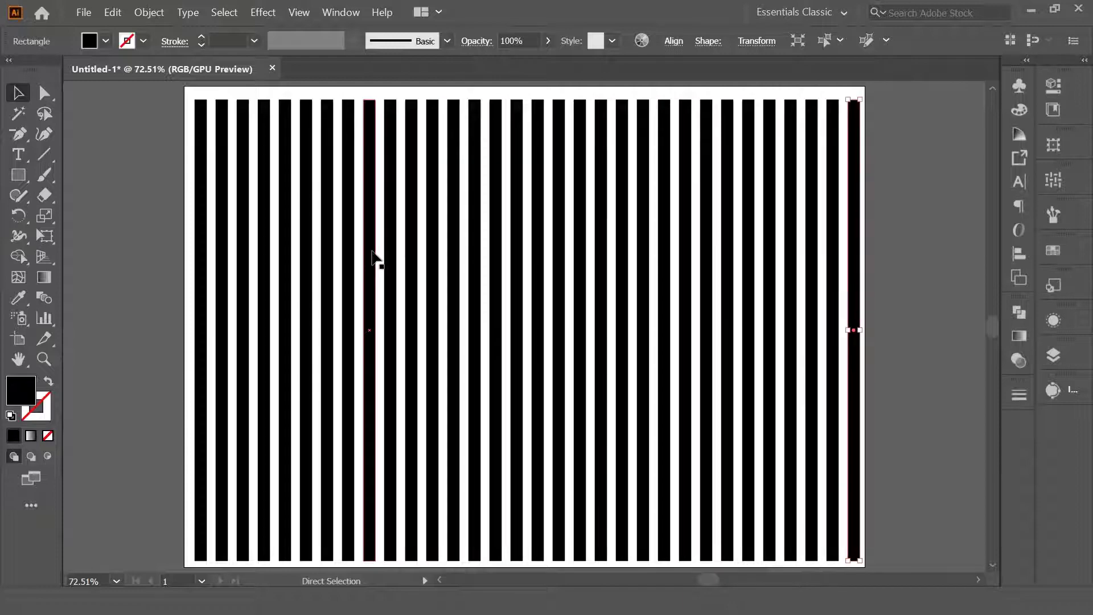
{"action": "key", "text": "v"}
{"action": "left_click", "coordinate": [125, 171]}
{"action": "key", "text": "ctrl+a"}
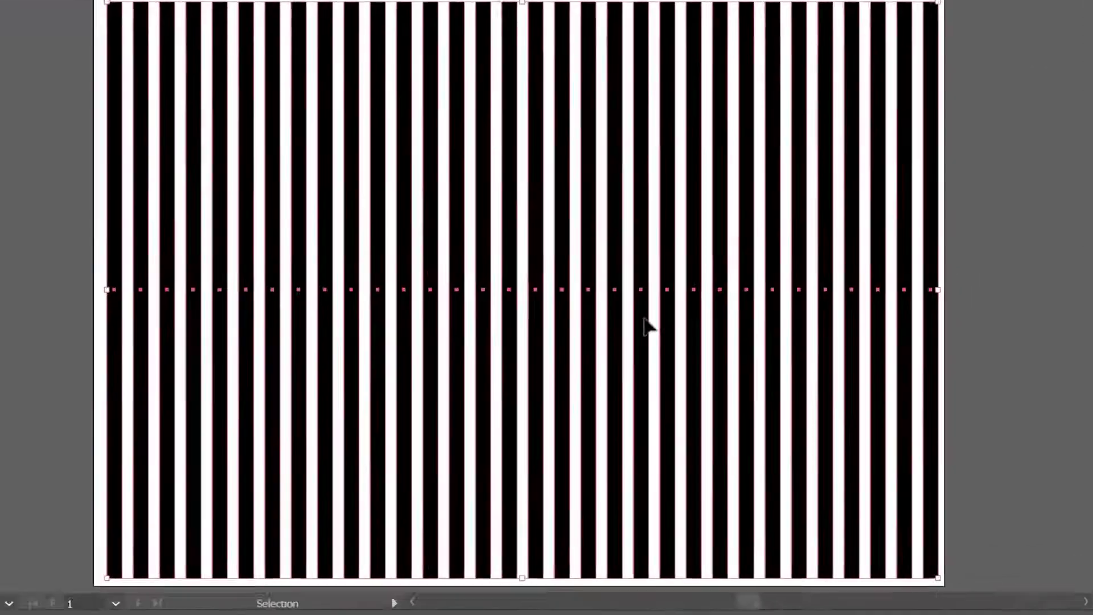
{"action": "right_click", "coordinate": [562, 211]}
{"action": "left_click", "coordinate": [616, 308]}
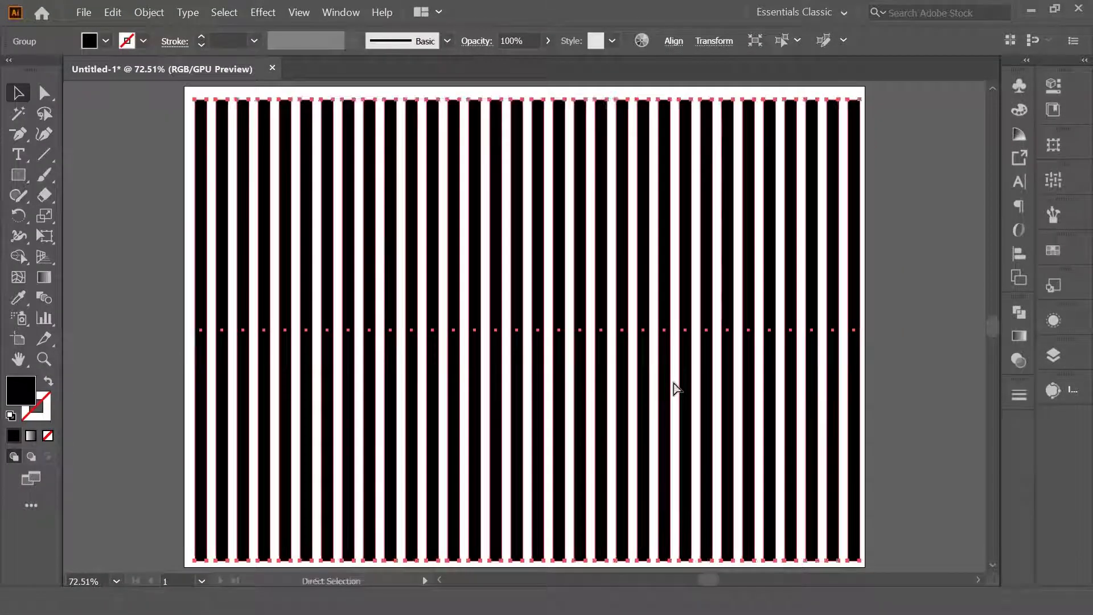
- Rotate the striped group to a diagonal and lower its opacity
{"action": "key", "text": "ctrl+minus"}
{"action": "key", "text": "ctrl+minus"}
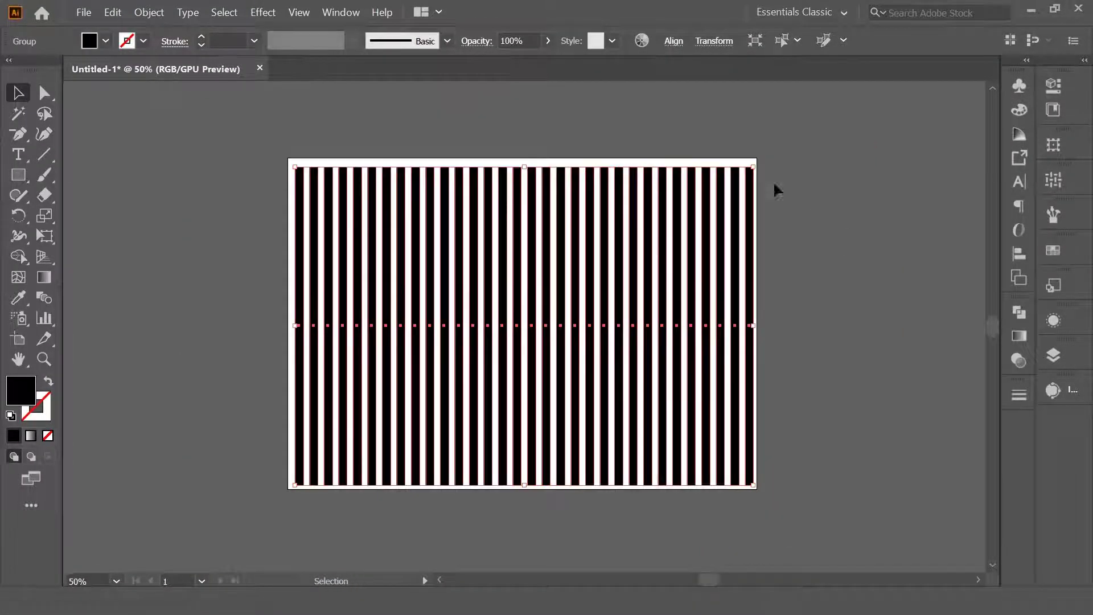
{"action": "left_click_drag", "start_coordinate": [761, 157], "coordinate": [835, 349]}
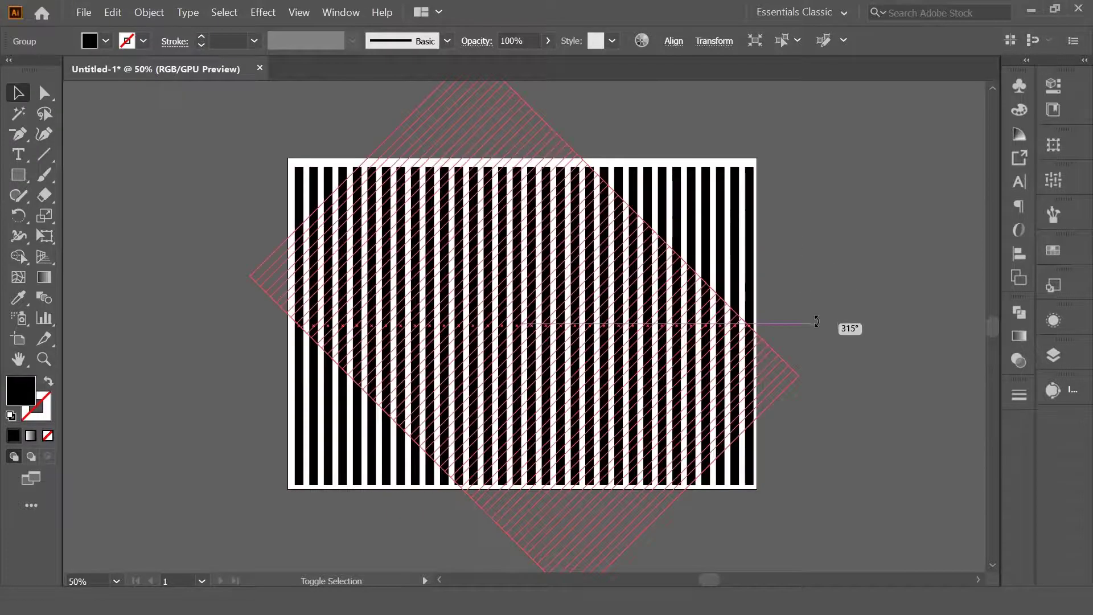
{"action": "left_click", "coordinate": [548, 40]}
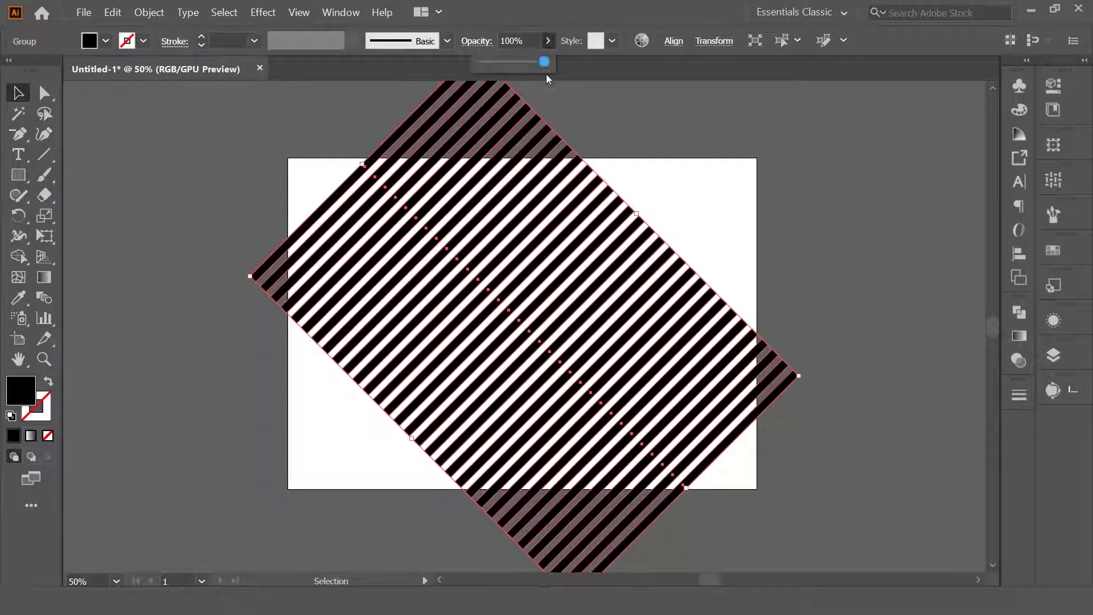
{"action": "left_click", "coordinate": [738, 190]}
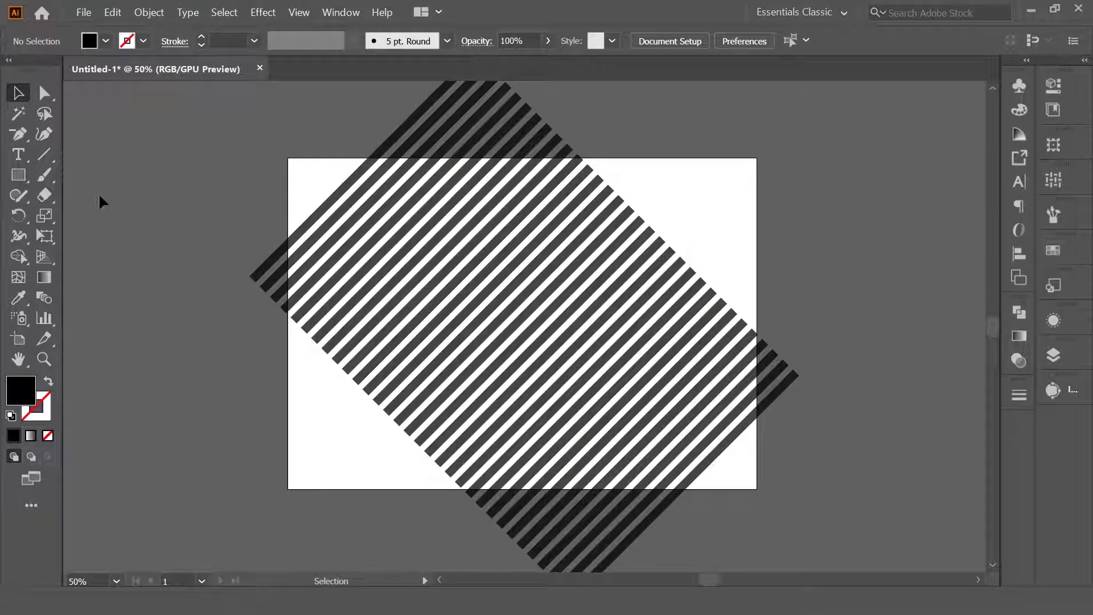
{"action": "left_click", "coordinate": [18, 157]}
- Type a letter N, move it to the artboard centre, enlarge it and set its opacity to 78%
{"action": "left_click", "coordinate": [733, 208]}
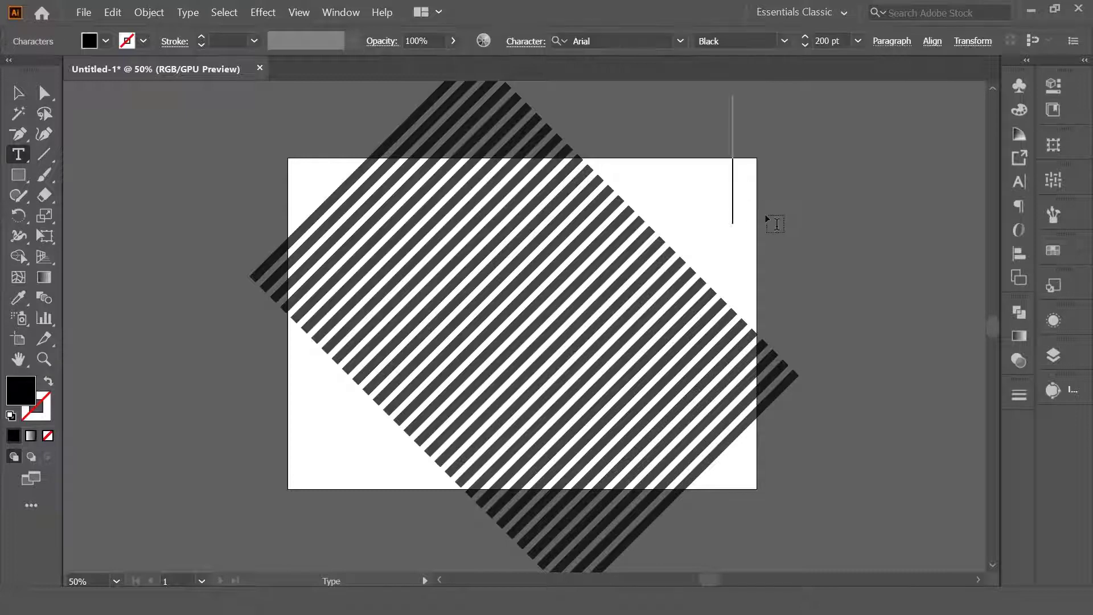
{"action": "type", "text": "N"}
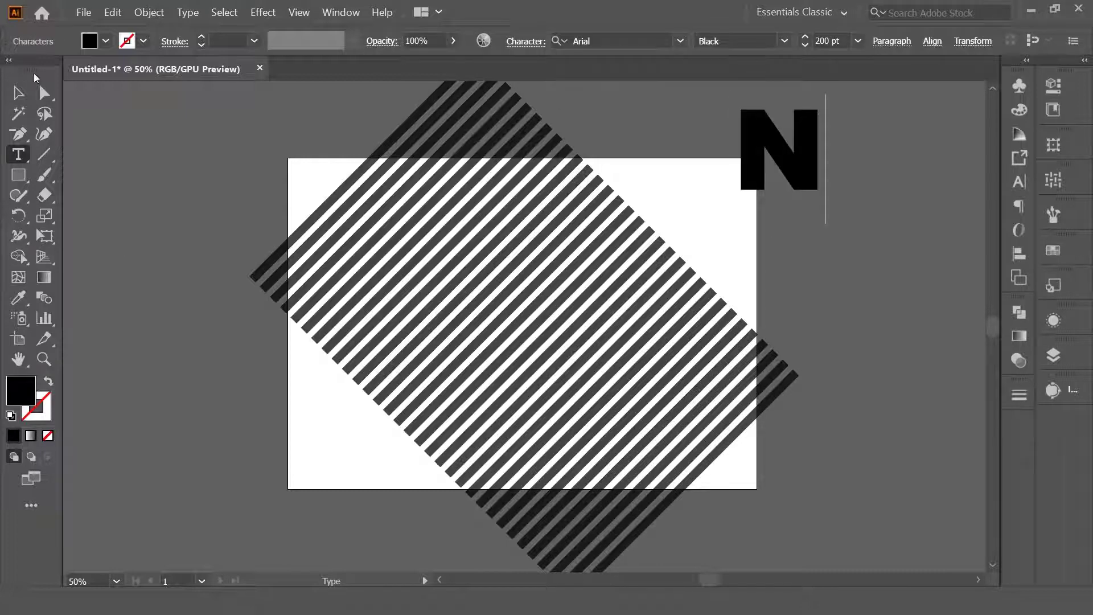
{"action": "left_click", "coordinate": [18, 92]}
{"action": "left_click_drag", "start_coordinate": [764, 137], "coordinate": [493, 305]}
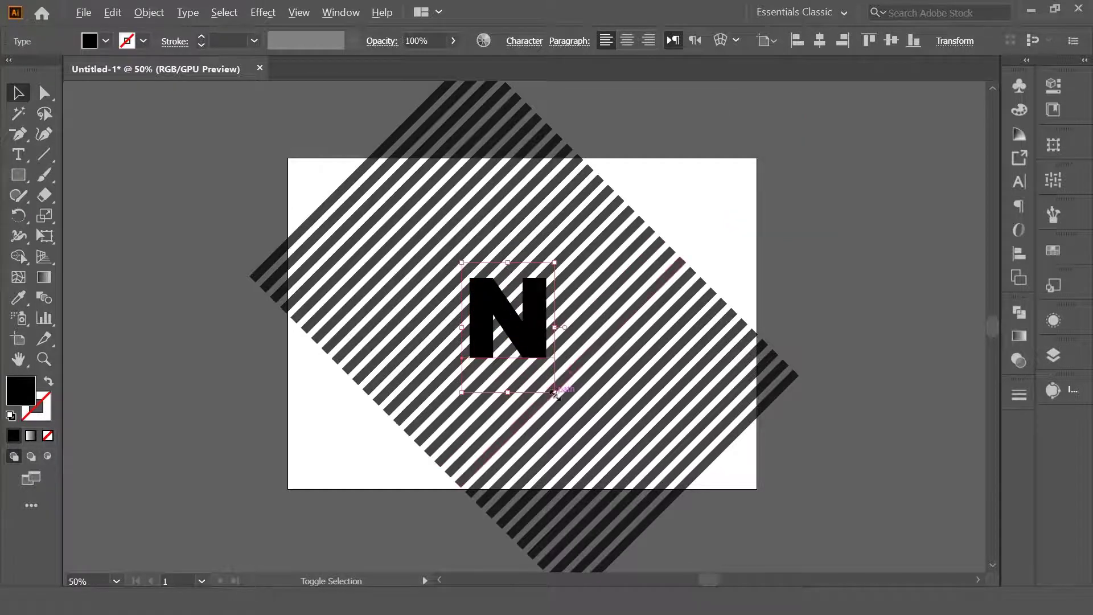
{"action": "left_click_drag", "start_coordinate": [555, 393], "coordinate": [618, 481]}
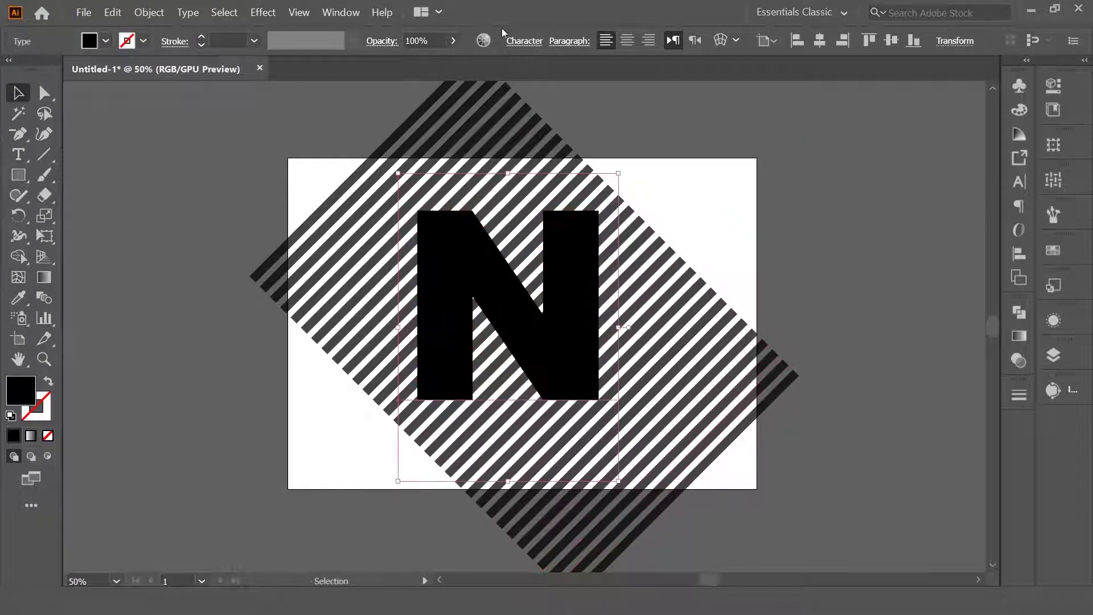
{"action": "left_click", "coordinate": [451, 43]}
{"action": "left_click_drag", "start_coordinate": [458, 67], "coordinate": [436, 67]}
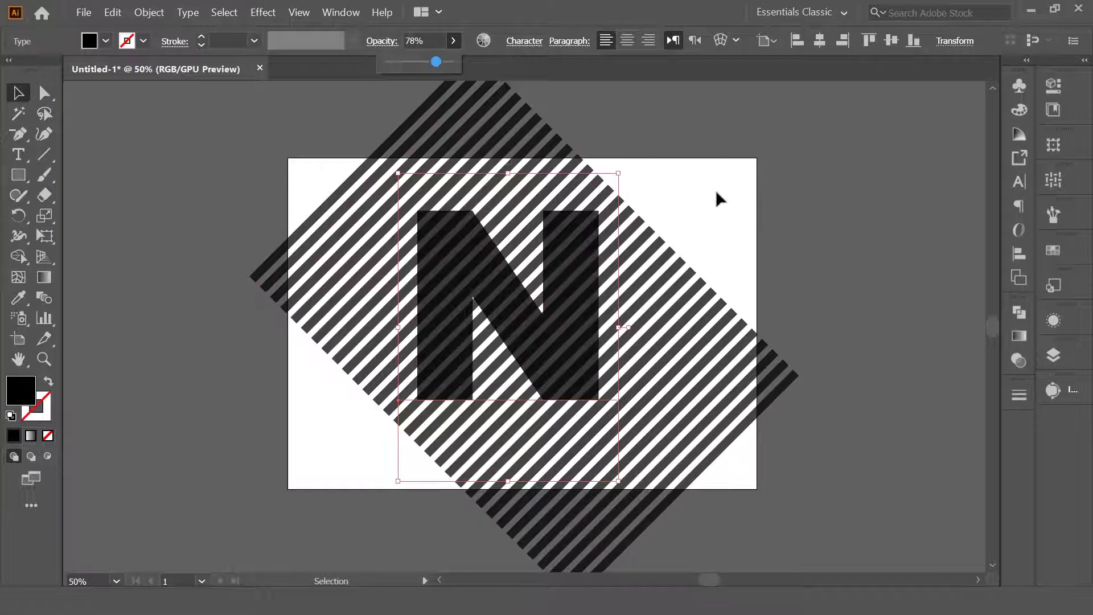
{"action": "left_click", "coordinate": [687, 248]}
- Nudge the N a few steps right and down with the arrow keys
{"action": "left_click", "coordinate": [586, 230]}
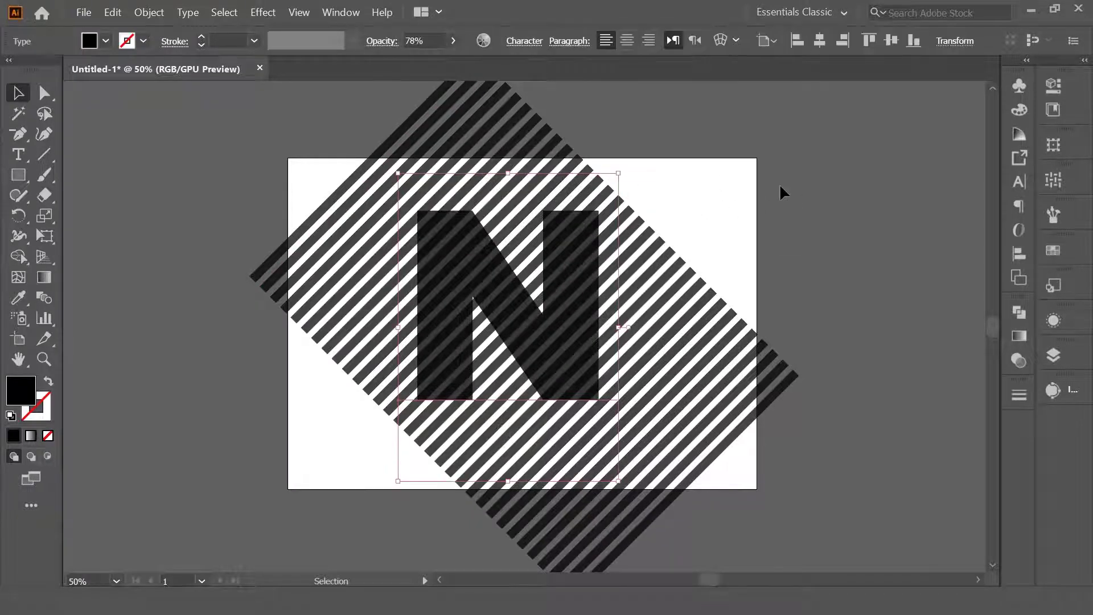
{"action": "key", "text": "Down"}
{"action": "key", "text": "Down"}
{"action": "key", "text": "Right"}
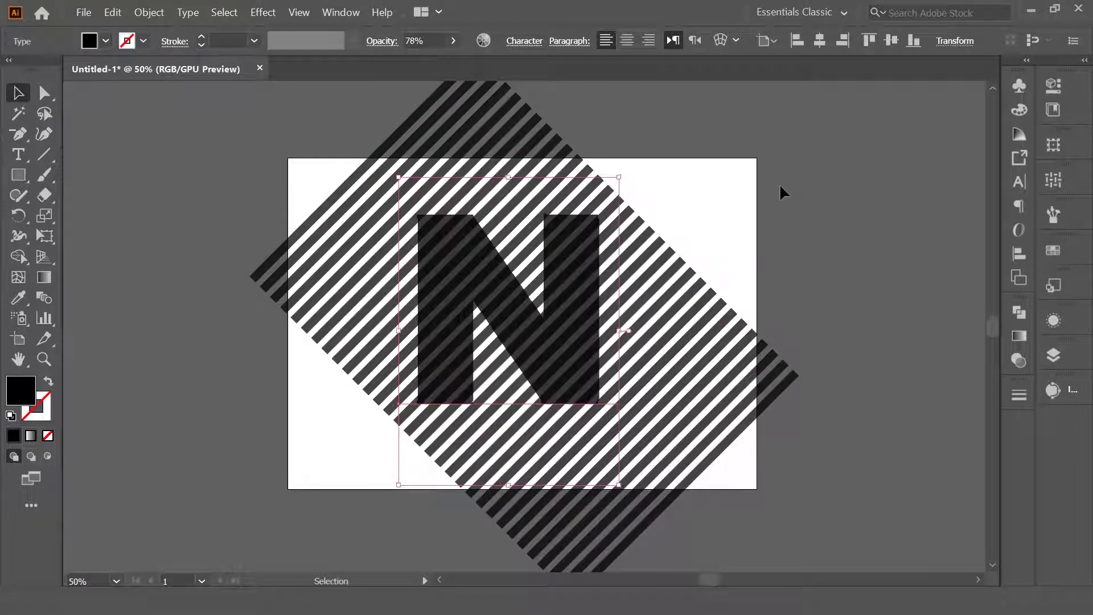
{"action": "key", "text": "Right"}
{"action": "key", "text": "Down"}
{"action": "key", "text": "Down"}
{"action": "key", "text": "Down"}
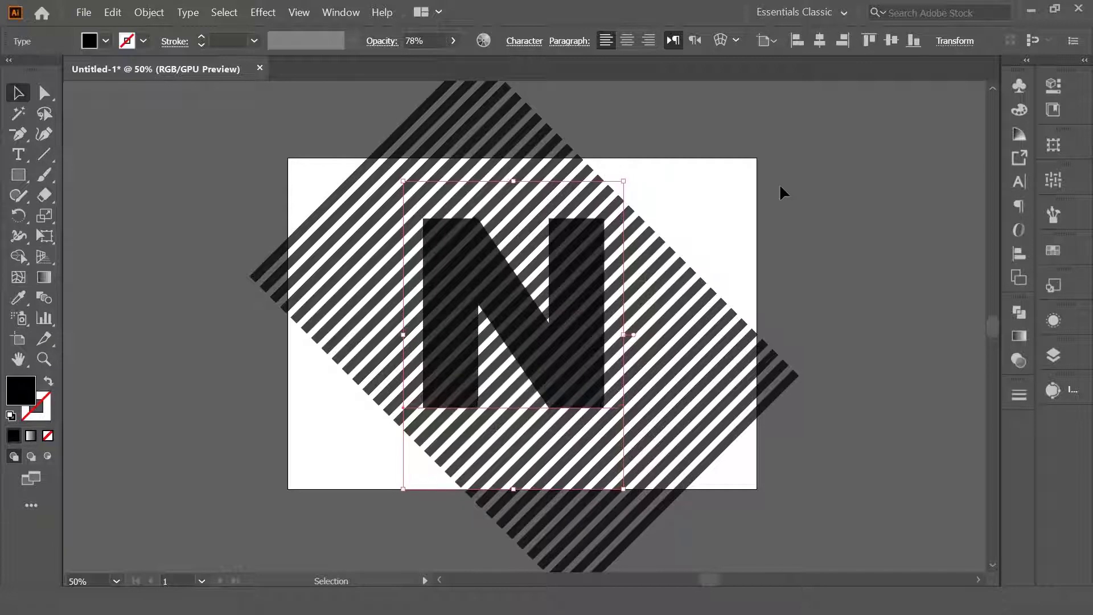
{"action": "key", "text": "Down"}
{"action": "key", "text": "Down"}
{"action": "key", "text": "Down"}
{"action": "key", "text": "Down"}
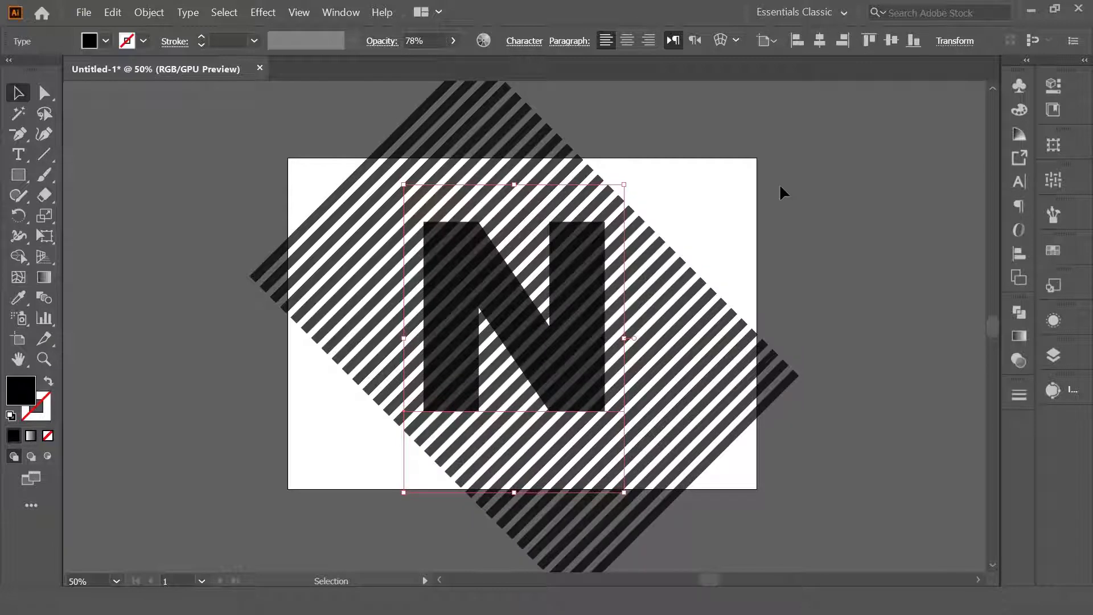
{"action": "key", "text": "Up"}
{"action": "key", "text": "Right"}
{"action": "key", "text": "Up"}
{"action": "key", "text": "Up"}
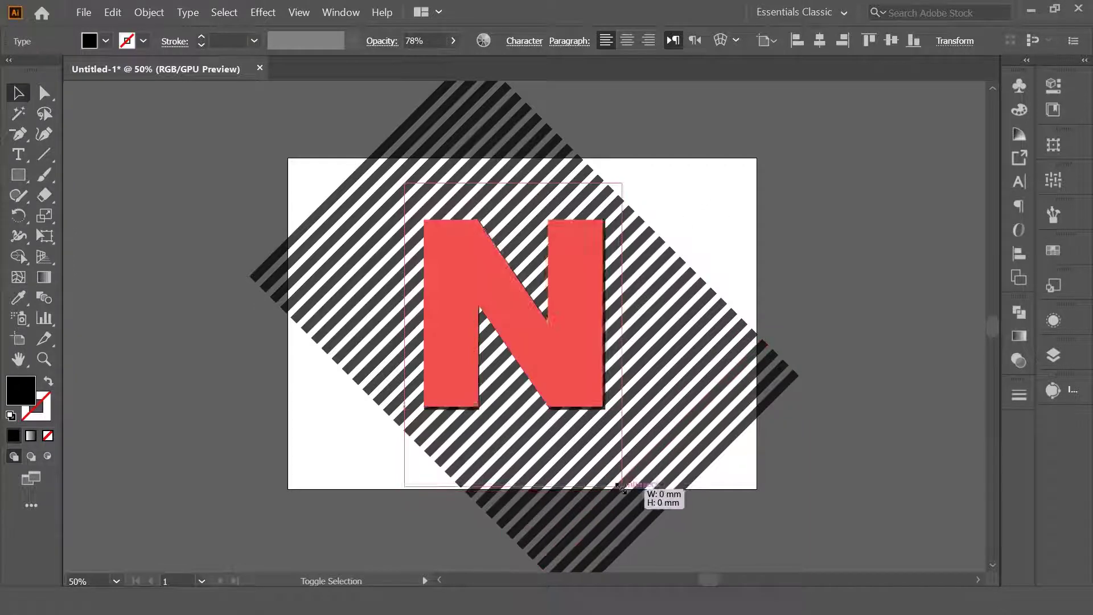
- Shrink the N slightly from its corner and fine-tune its position
{"action": "left_click_drag", "start_coordinate": [625, 490], "coordinate": [618, 481]}
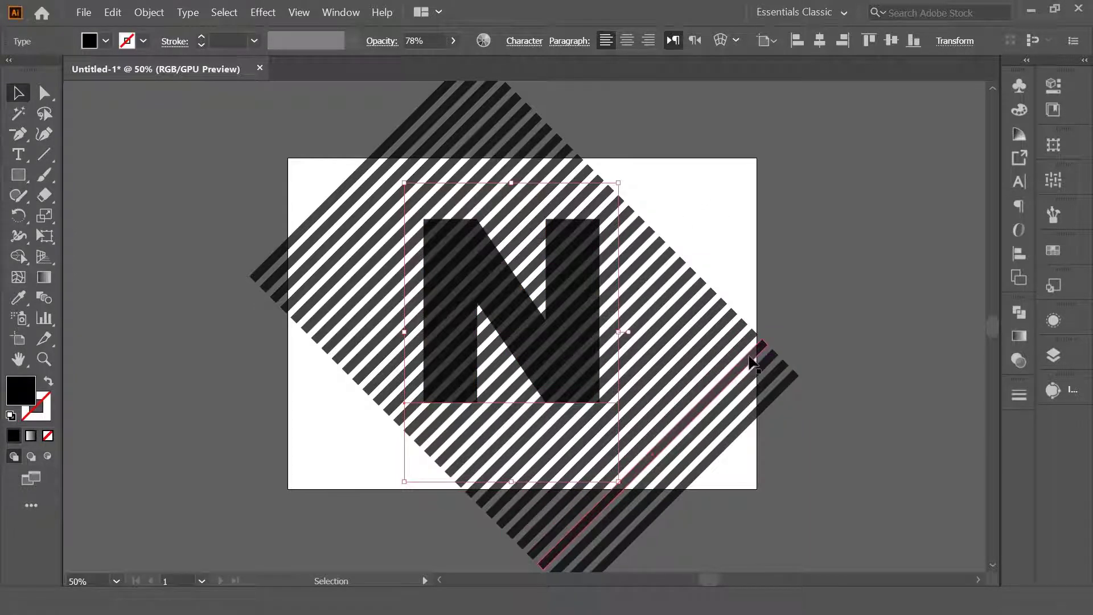
{"action": "key", "text": "Down"}
{"action": "key", "text": "Down"}
{"action": "key", "text": "Down"}
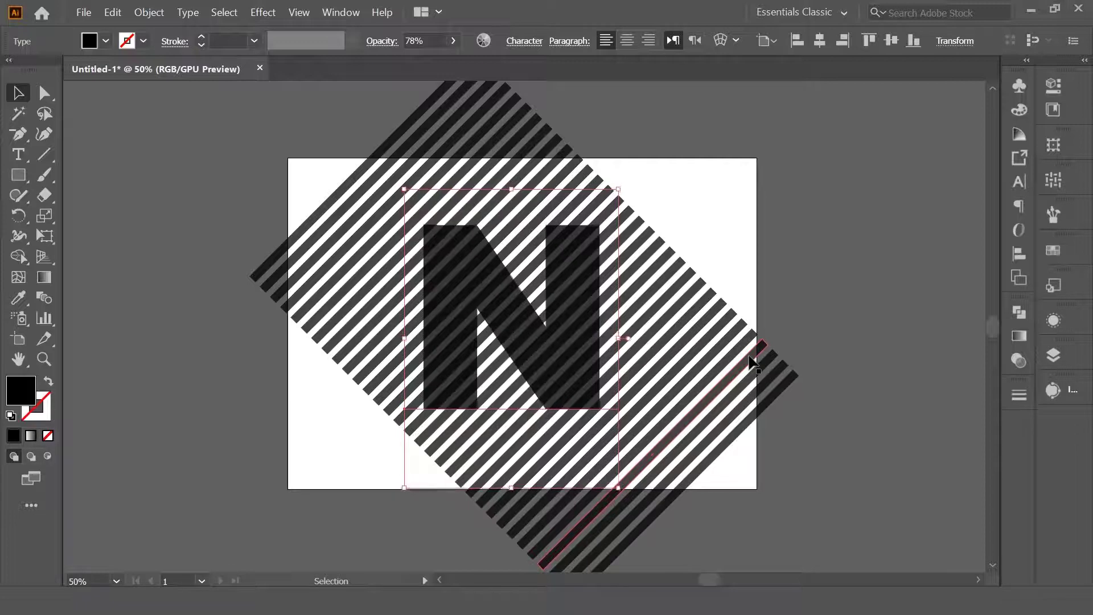
{"action": "key", "text": "Down"}
{"action": "key", "text": "Up"}
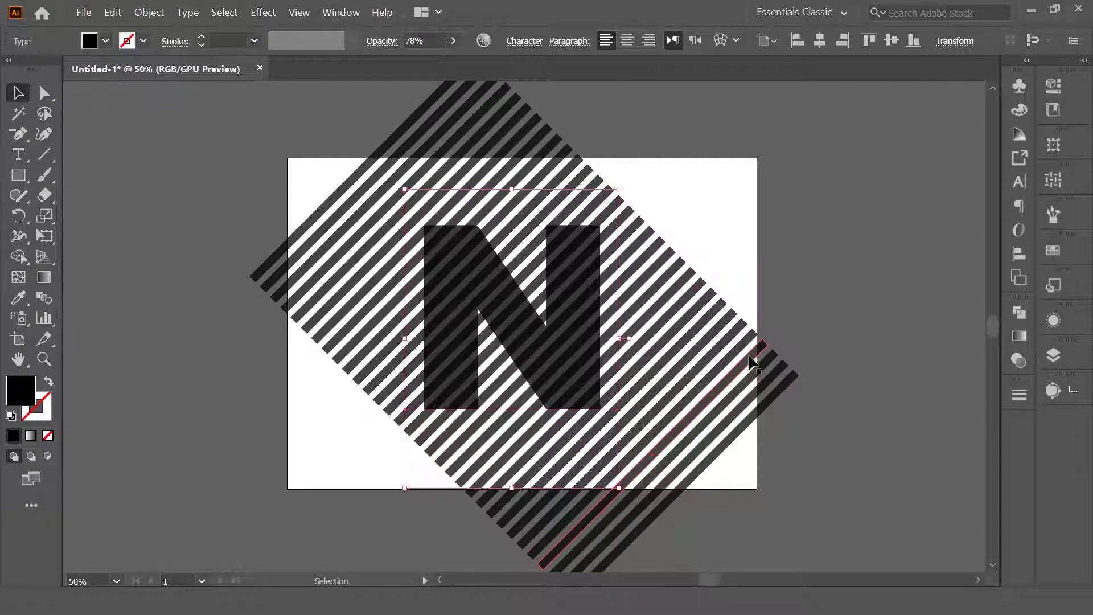
{"action": "key", "text": "Right"}
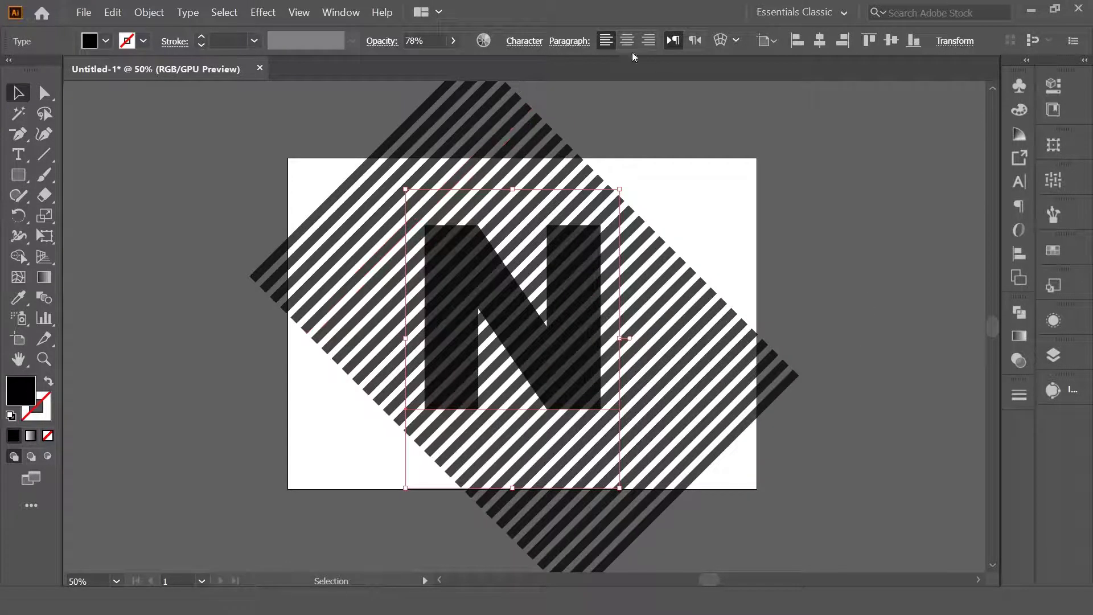
- Set the N to 100% opacity and convert it to outlines
{"action": "left_click", "coordinate": [459, 41]}
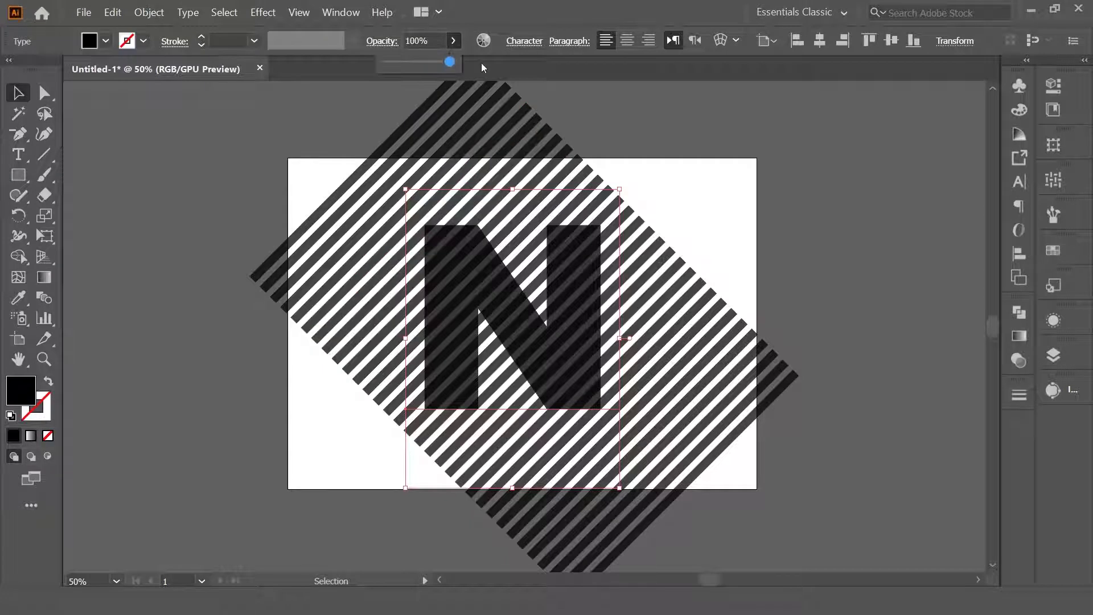
{"action": "right_click", "coordinate": [576, 275]}
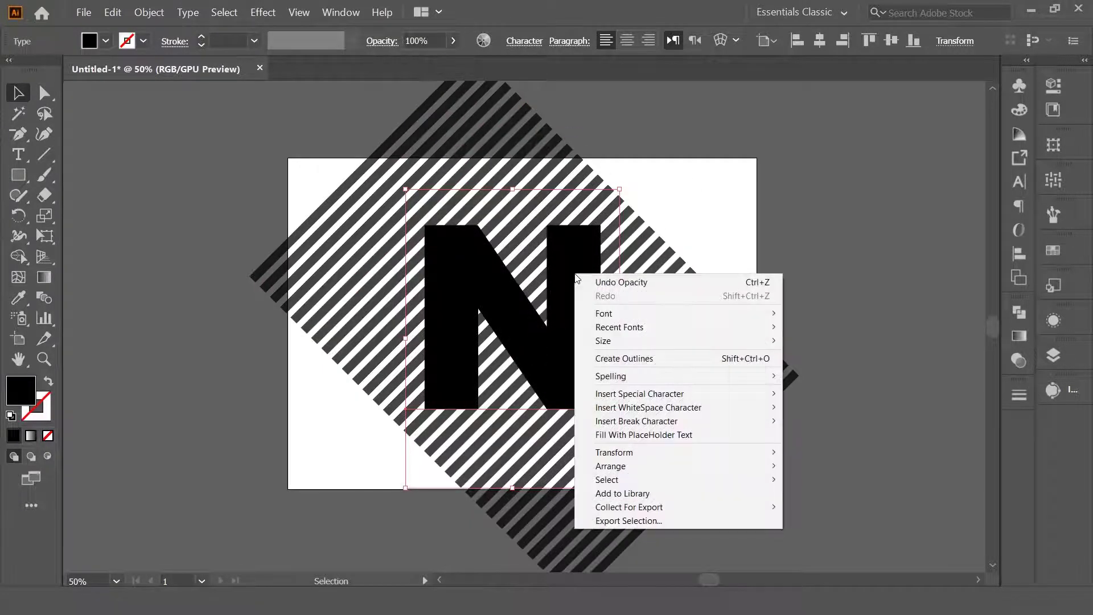
{"action": "left_click", "coordinate": [636, 358]}
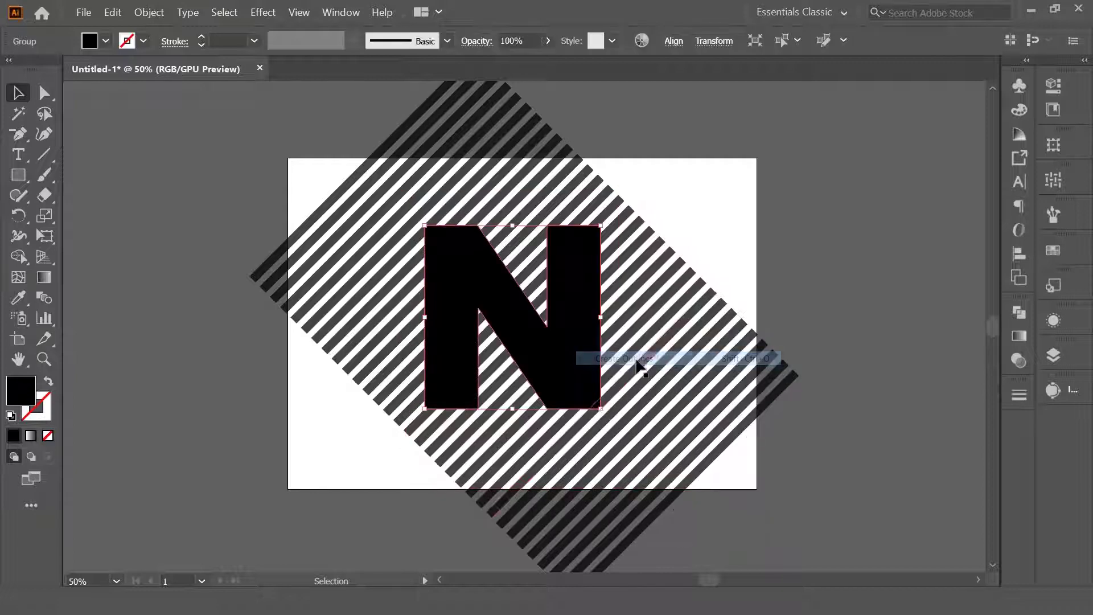
{"action": "left_click", "coordinate": [793, 239]}
- Give the stripes full opacity, outline their strokes and ungroup them
{"action": "left_click", "coordinate": [367, 198]}
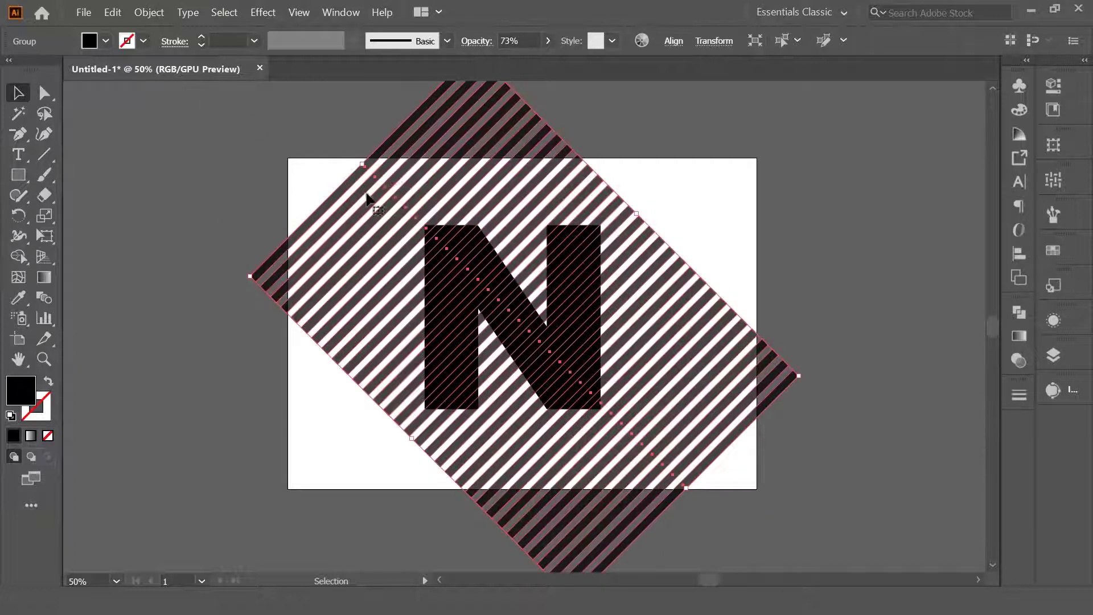
{"action": "left_click", "coordinate": [544, 45]}
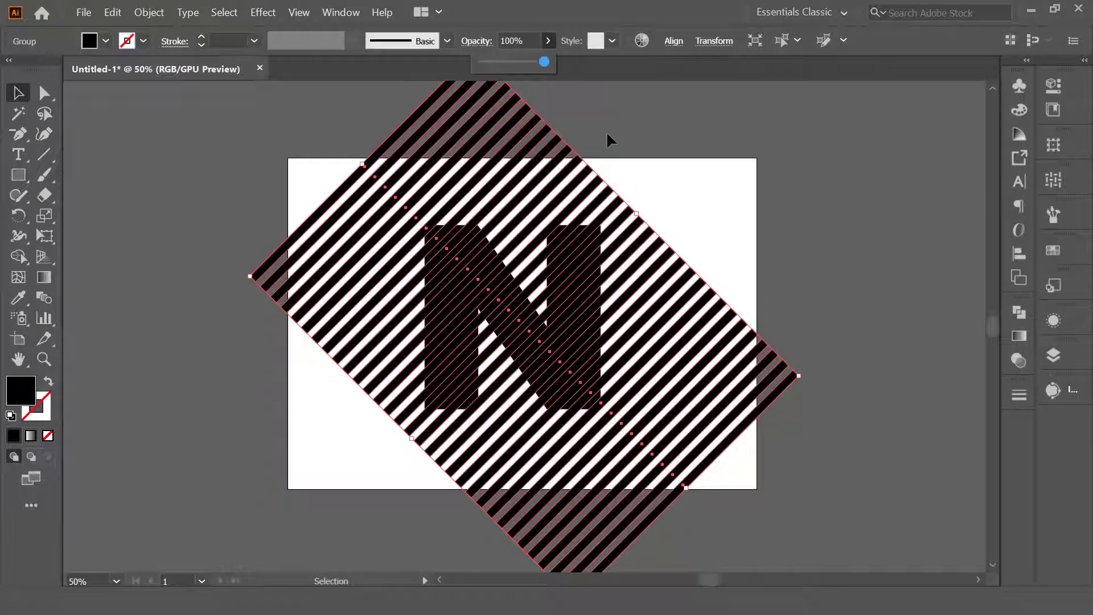
{"action": "left_click", "coordinate": [150, 12]}
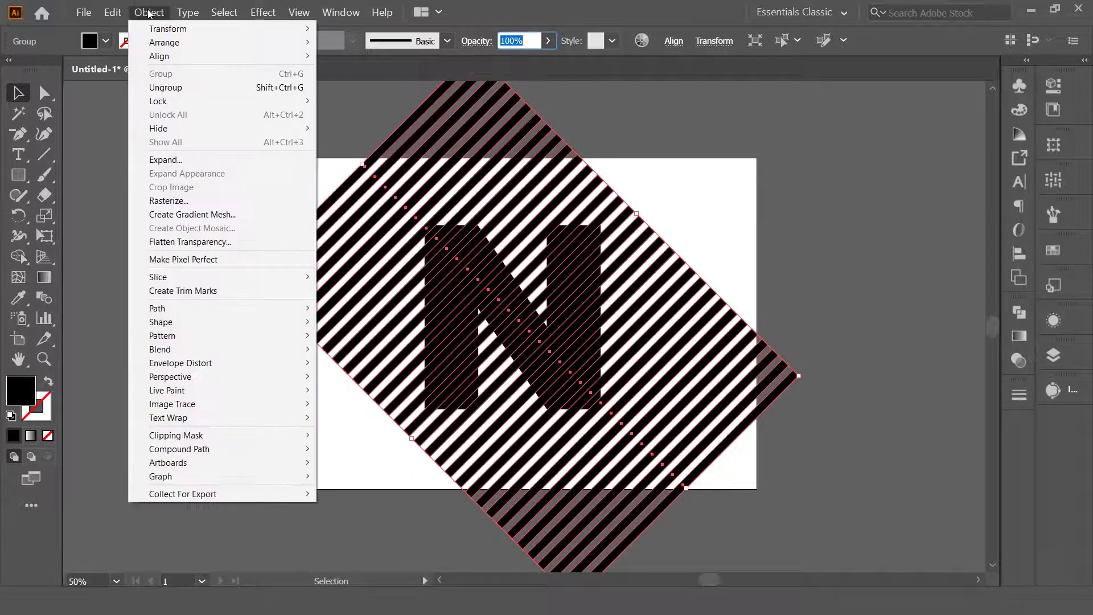
{"action": "mouse_move", "coordinate": [96, 459]}
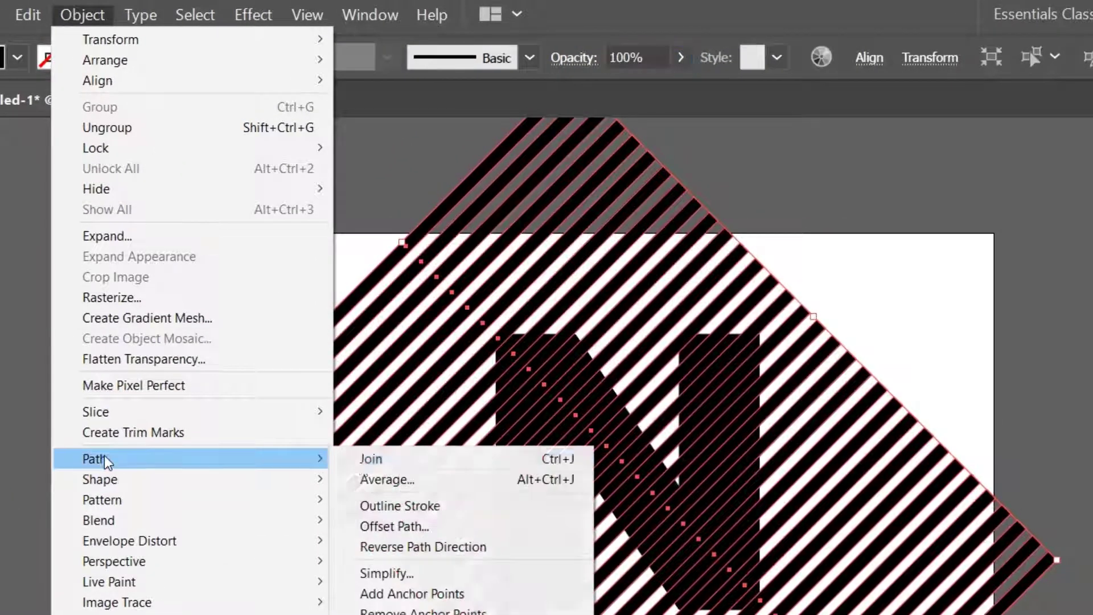
{"action": "left_click", "coordinate": [412, 510]}
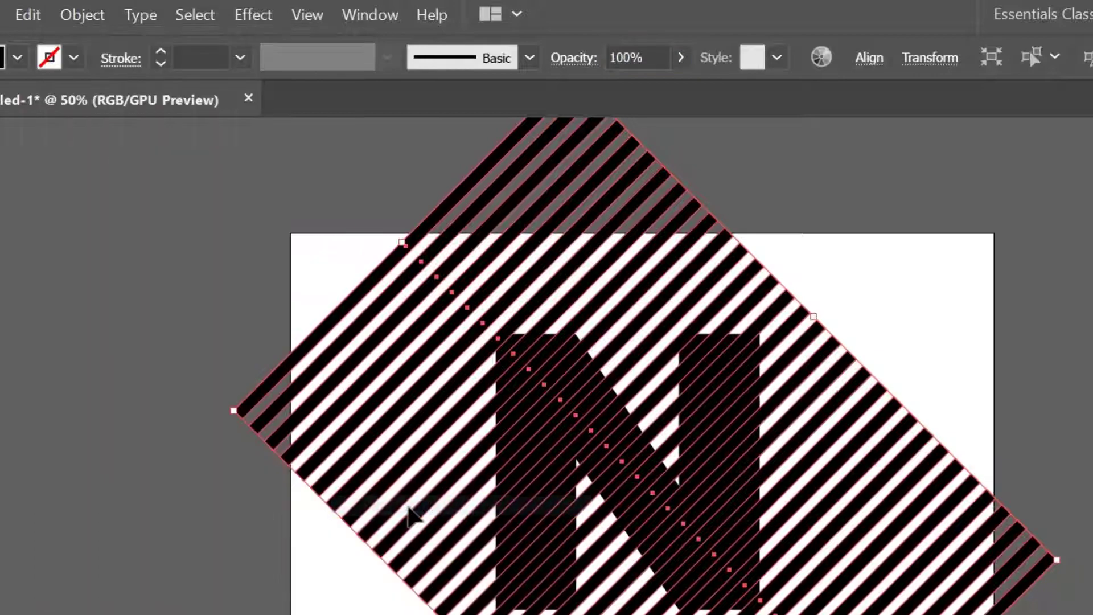
{"action": "right_click", "coordinate": [375, 272]}
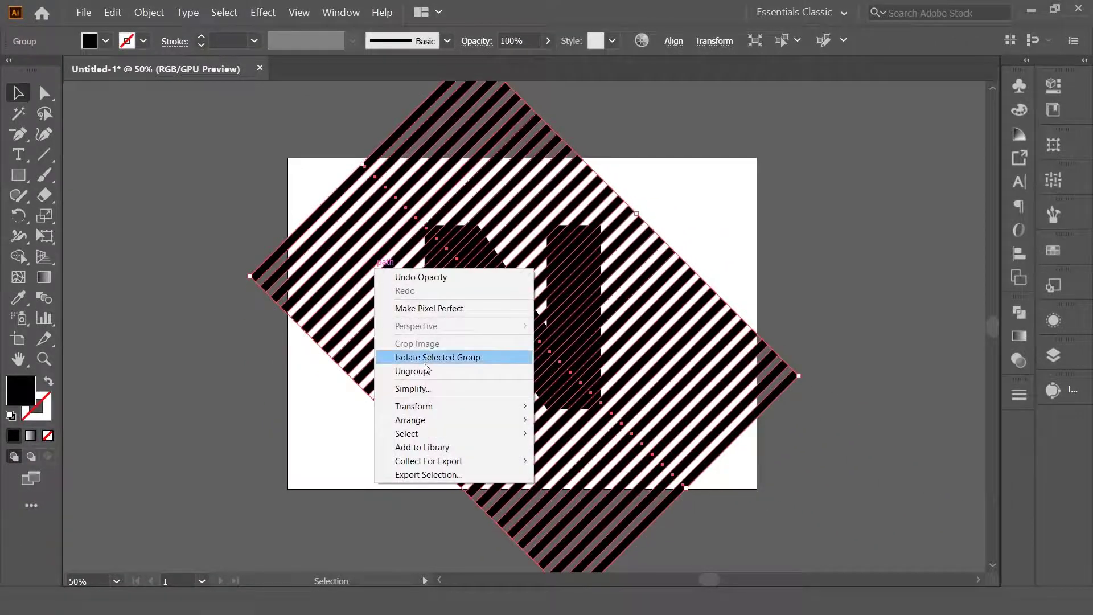
{"action": "left_click", "coordinate": [411, 371]}
- Combine the stripes into one compound path and select both stripes and N
{"action": "left_click", "coordinate": [150, 12]}
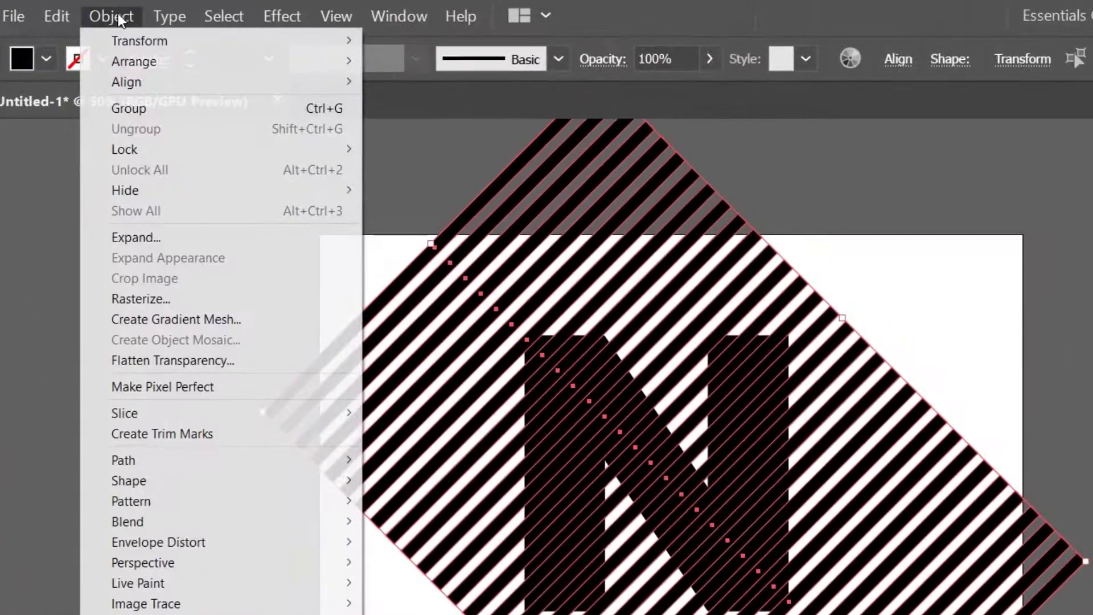
{"action": "mouse_move", "coordinate": [156, 438]}
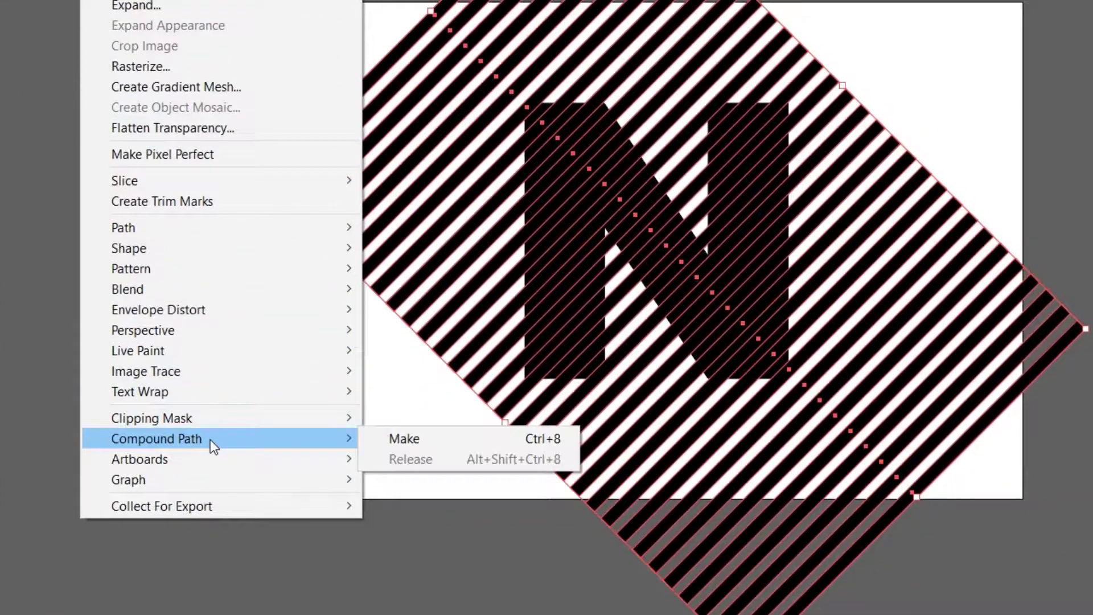
{"action": "left_click", "coordinate": [423, 443]}
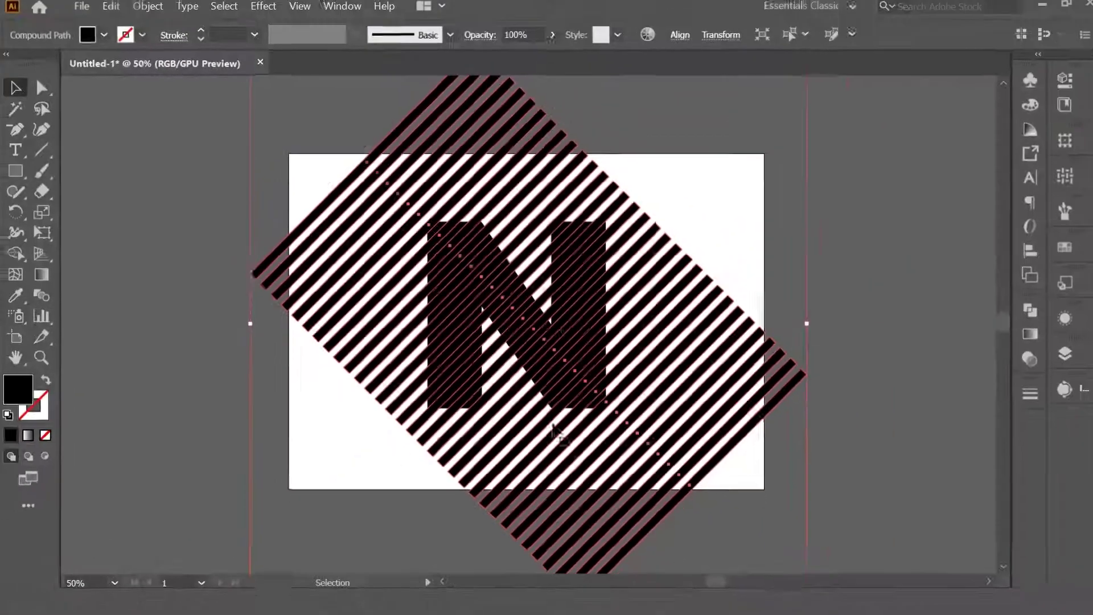
{"action": "left_click", "coordinate": [898, 344]}
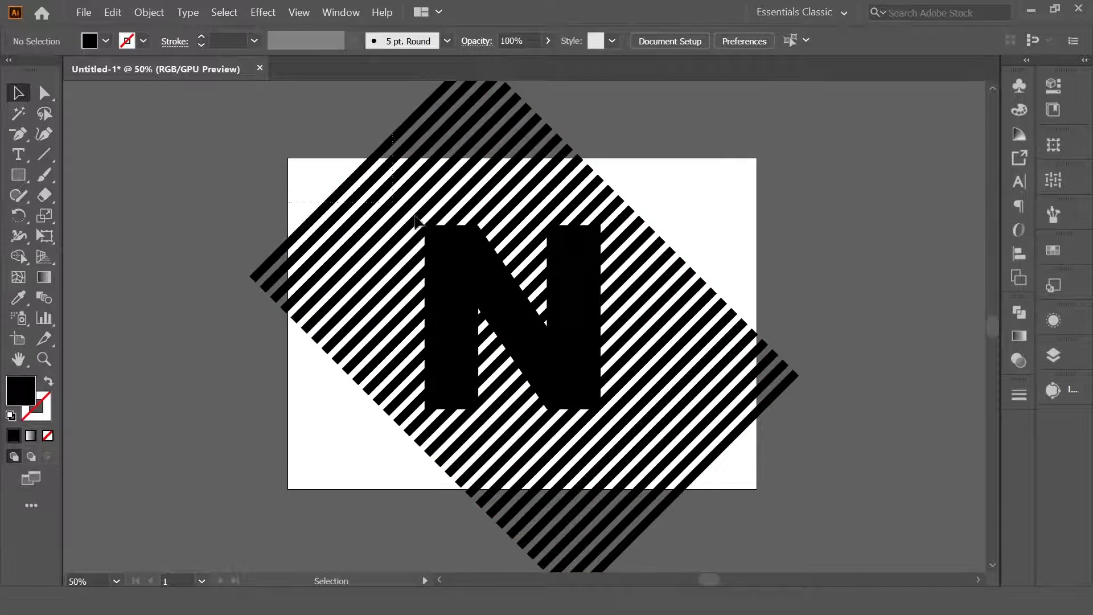
{"action": "key", "text": "ctrl+a"}
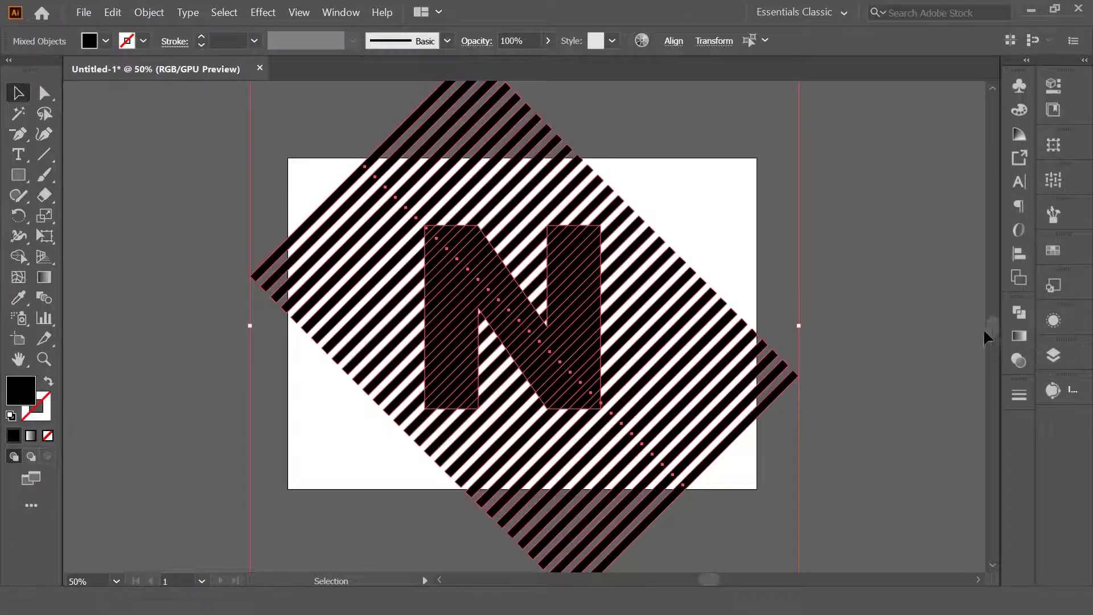
- Apply Pathfinder Intersect to keep only the stripes inside the N
{"action": "left_click", "coordinate": [1019, 313]}
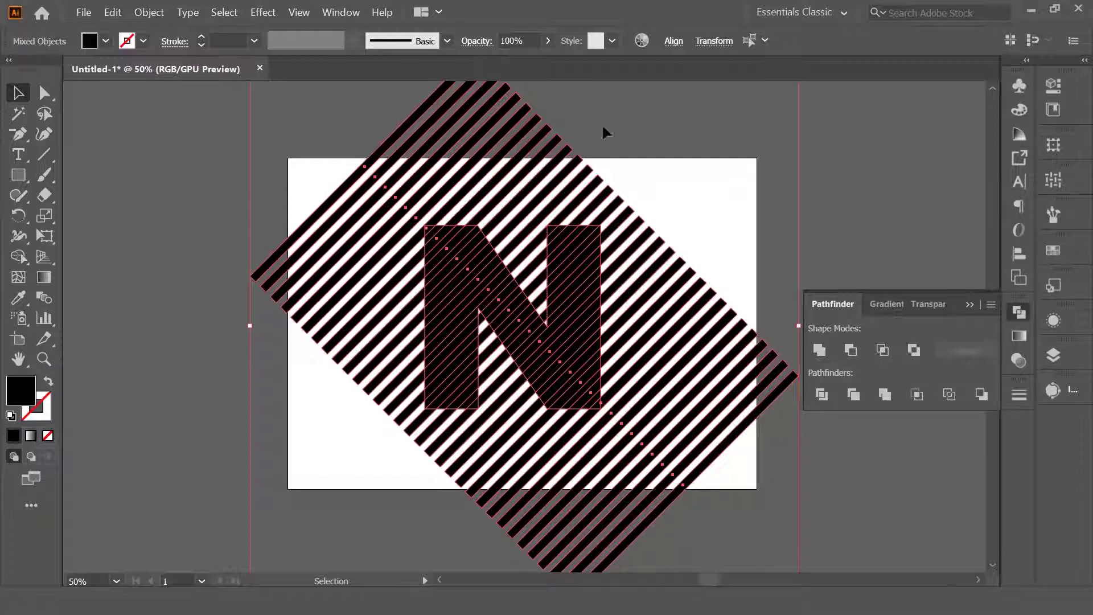
{"action": "left_click", "coordinate": [345, 11]}
{"action": "left_click", "coordinate": [883, 350]}
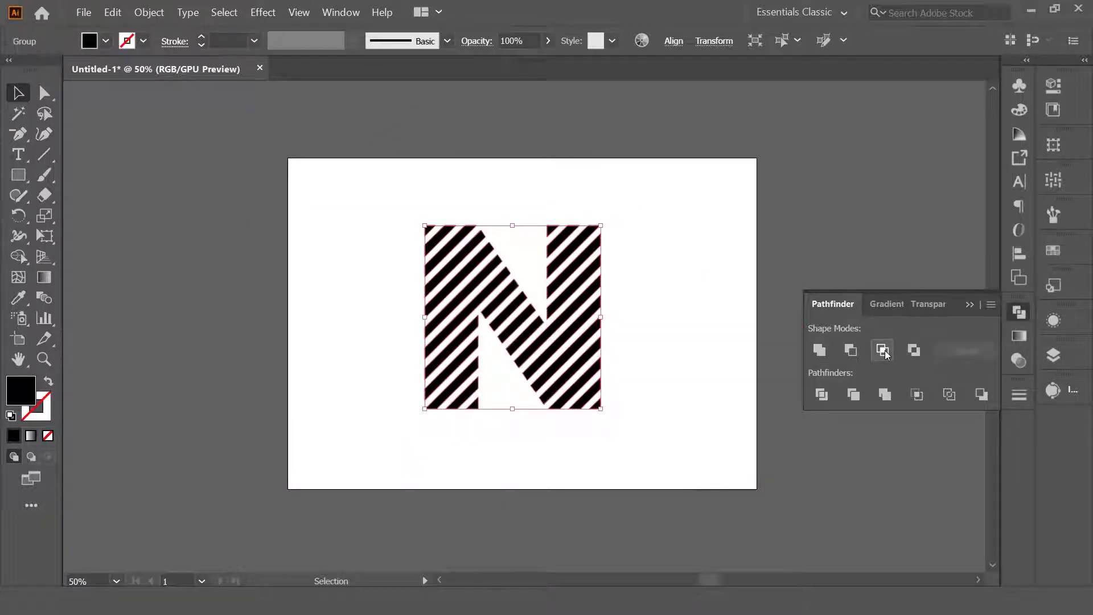
- Ungroup the striped N and zoom to actual size
{"action": "left_click", "coordinate": [970, 304]}
{"action": "right_click", "coordinate": [493, 306]}
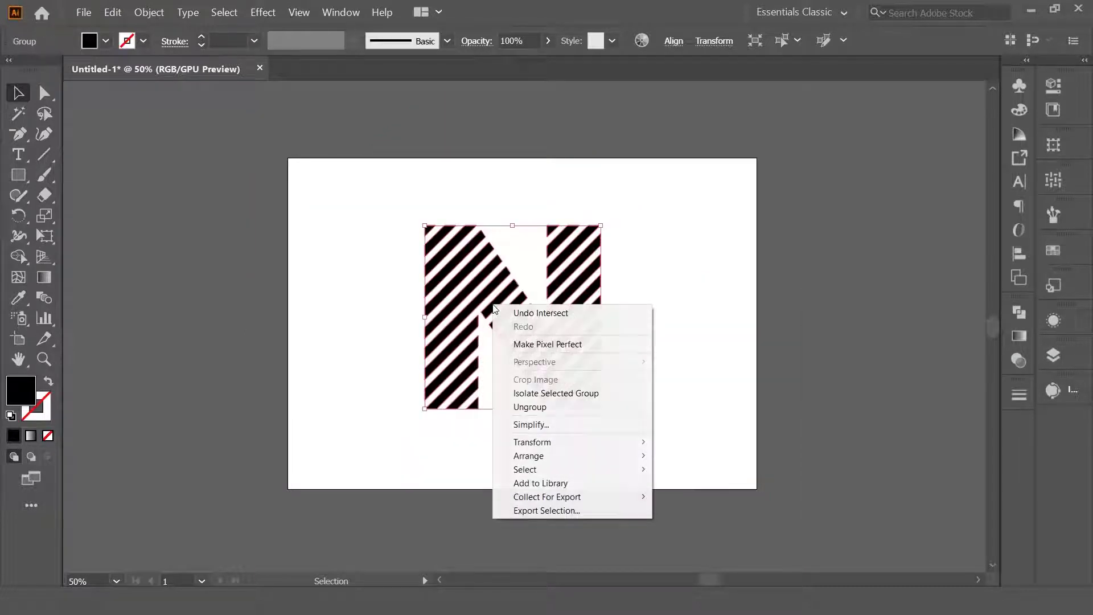
{"action": "left_click", "coordinate": [531, 406]}
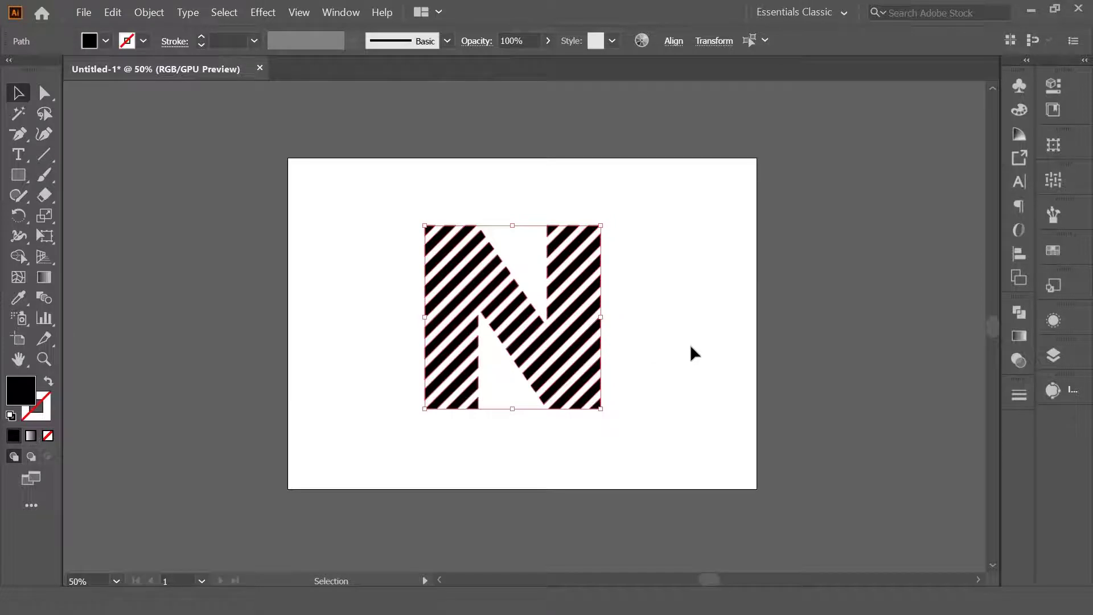
{"action": "key", "text": "ctrl+1"}
{"action": "left_click", "coordinate": [769, 301]}
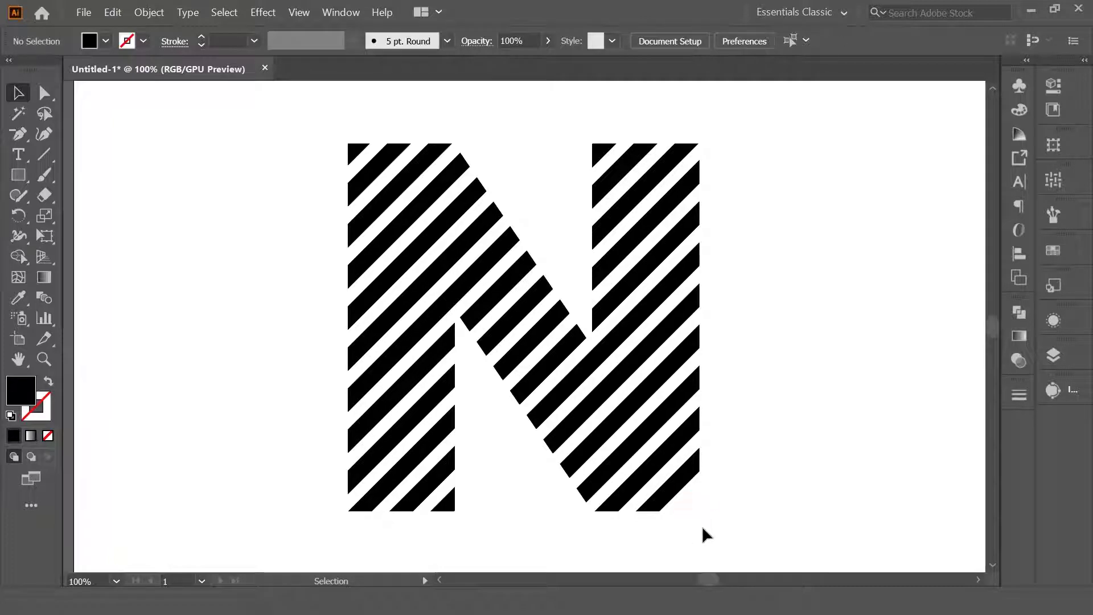
- Delete the three leftover stripe fragments at the N's corners and left stem bottom
{"action": "left_click", "coordinate": [357, 153]}
{"action": "key", "text": "Delete"}
{"action": "left_click", "coordinate": [599, 152]}
{"action": "key", "text": "Delete"}
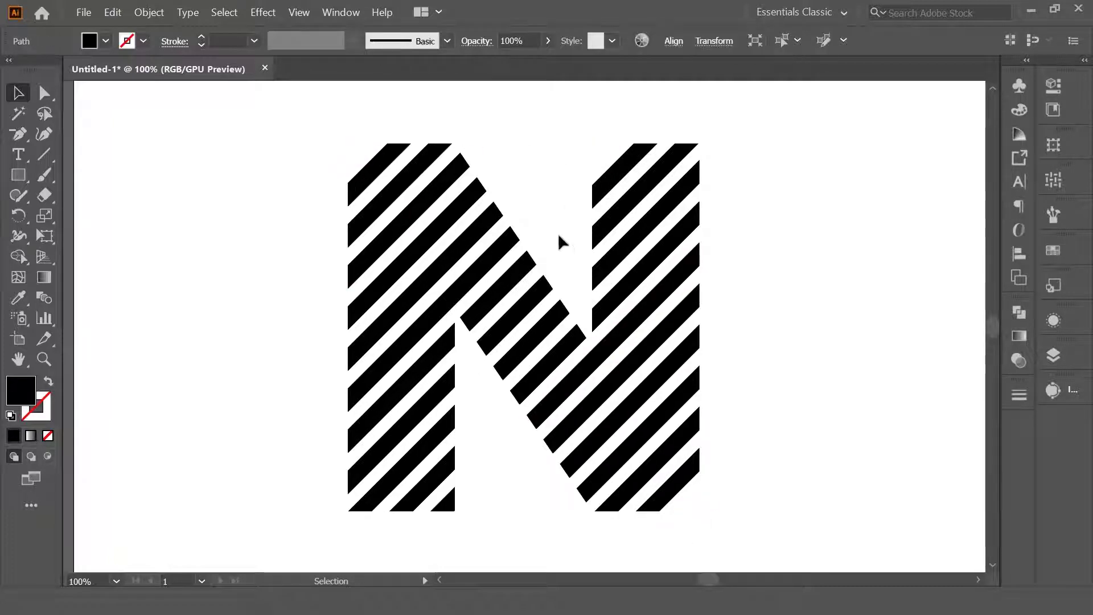
{"action": "left_click", "coordinate": [447, 505]}
{"action": "key", "text": "Delete"}
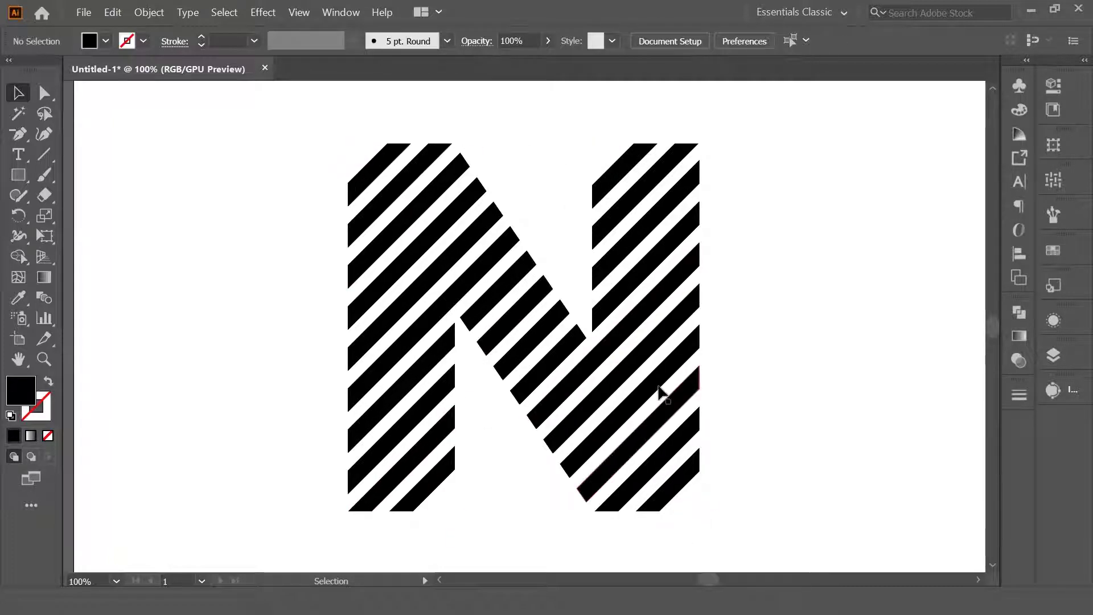
{"action": "left_click", "coordinate": [44, 94]}
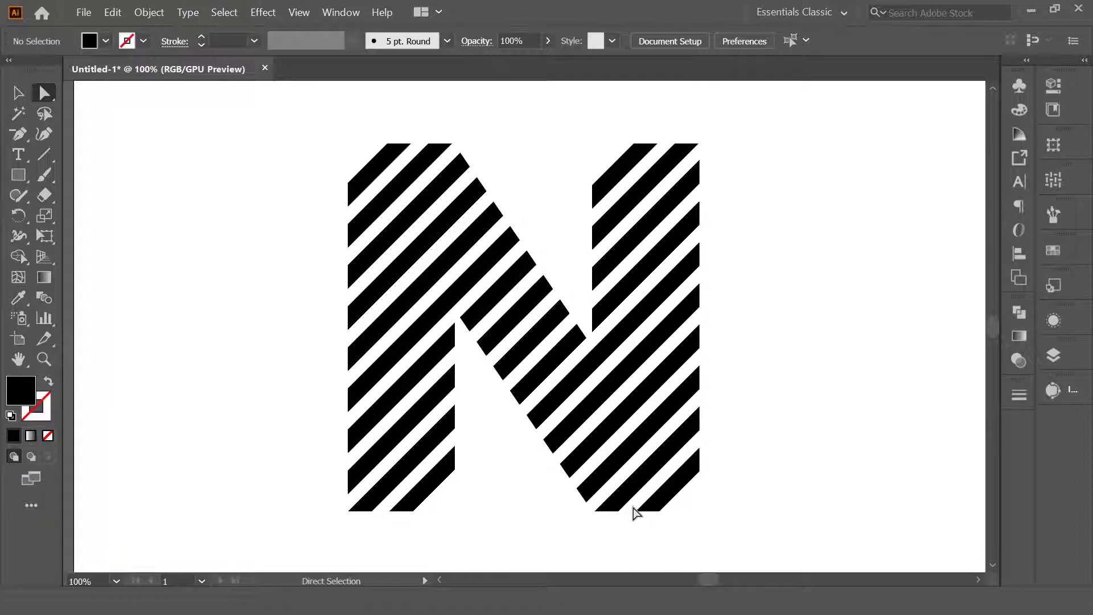
- Average the lower-left anchors of the bottom-right stripes into single sharp tips
{"action": "left_click_drag", "start_coordinate": [668, 517], "coordinate": [662, 516]}
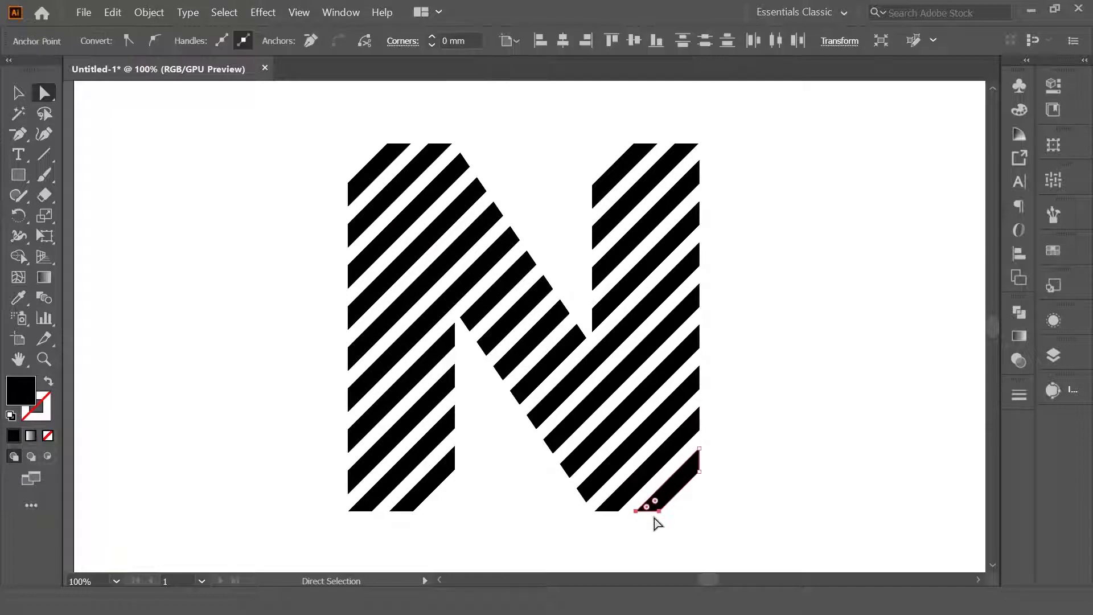
{"action": "right_click", "coordinate": [658, 522]}
{"action": "left_click", "coordinate": [710, 360]}
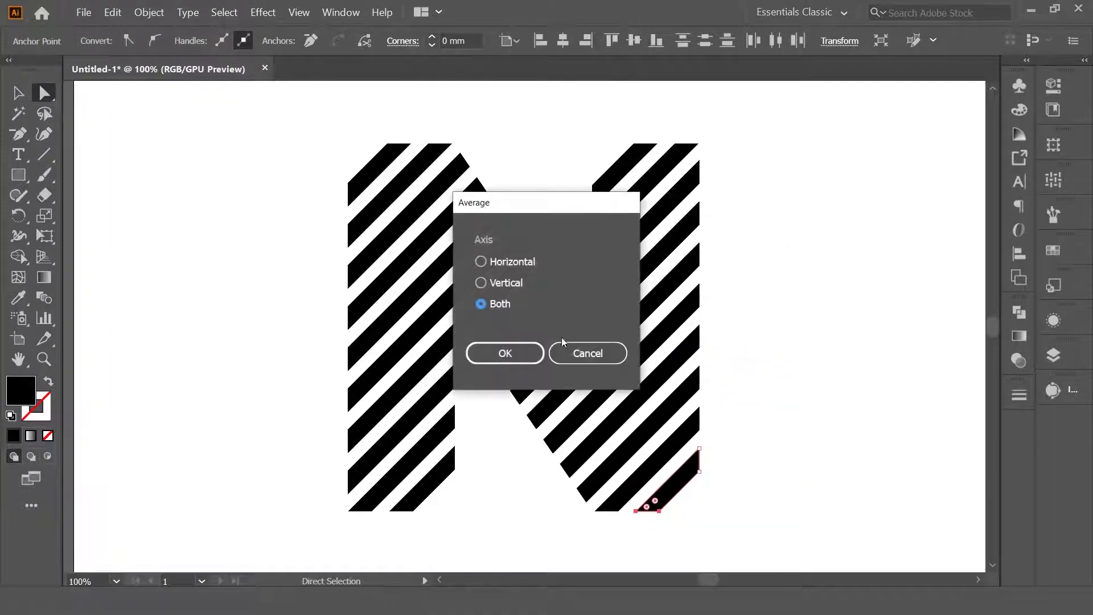
{"action": "left_click", "coordinate": [505, 353]}
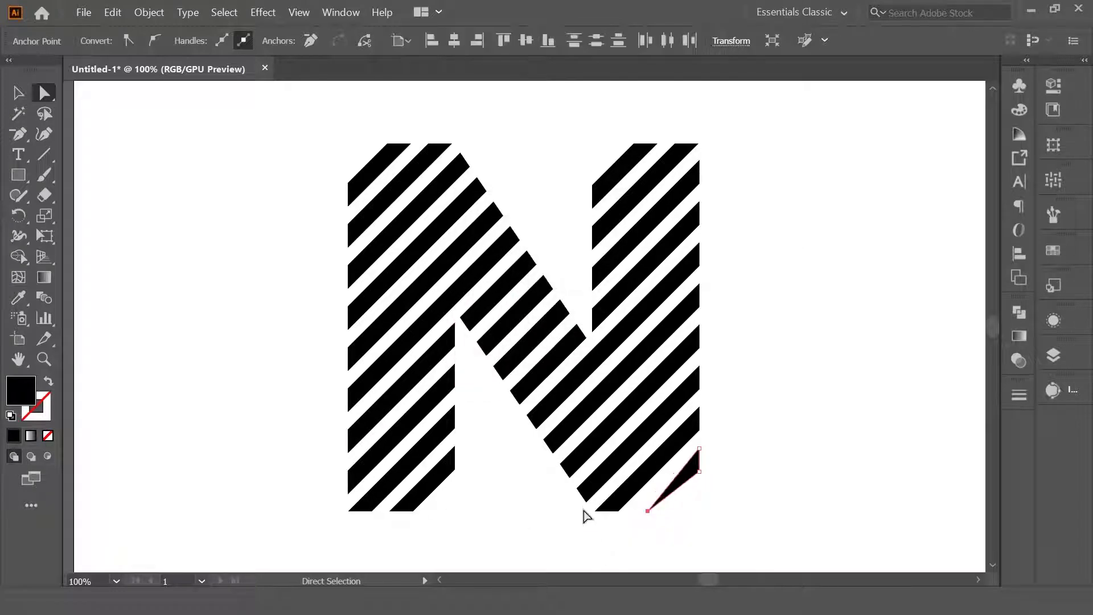
{"action": "left_click_drag", "start_coordinate": [622, 524], "coordinate": [598, 503]}
{"action": "right_click", "coordinate": [606, 516]}
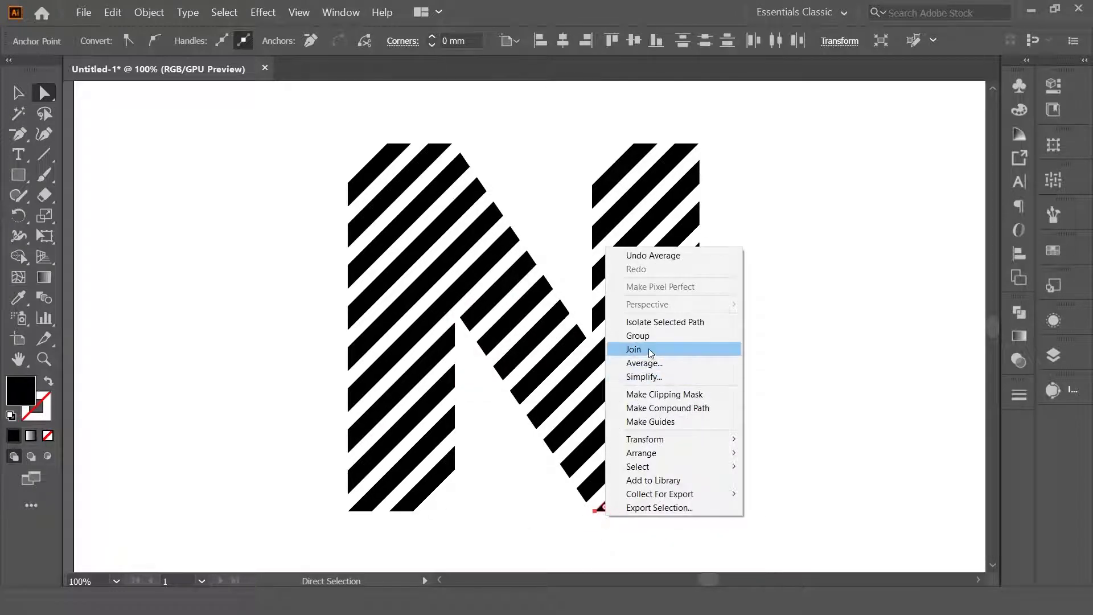
{"action": "left_click", "coordinate": [644, 363]}
{"action": "left_click", "coordinate": [507, 353]}
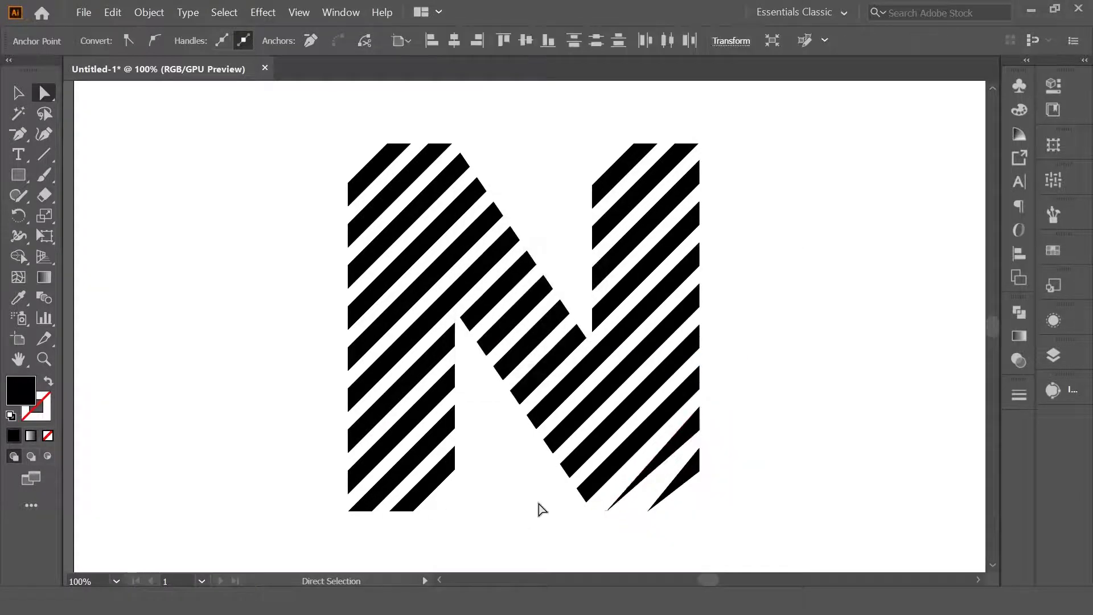
{"action": "left_click", "coordinate": [541, 509]}
- Average the lower-left ends of the remaining stripes into points
{"action": "left_click_drag", "start_coordinate": [654, 478], "coordinate": [589, 518]}
{"action": "right_click", "coordinate": [606, 515]}
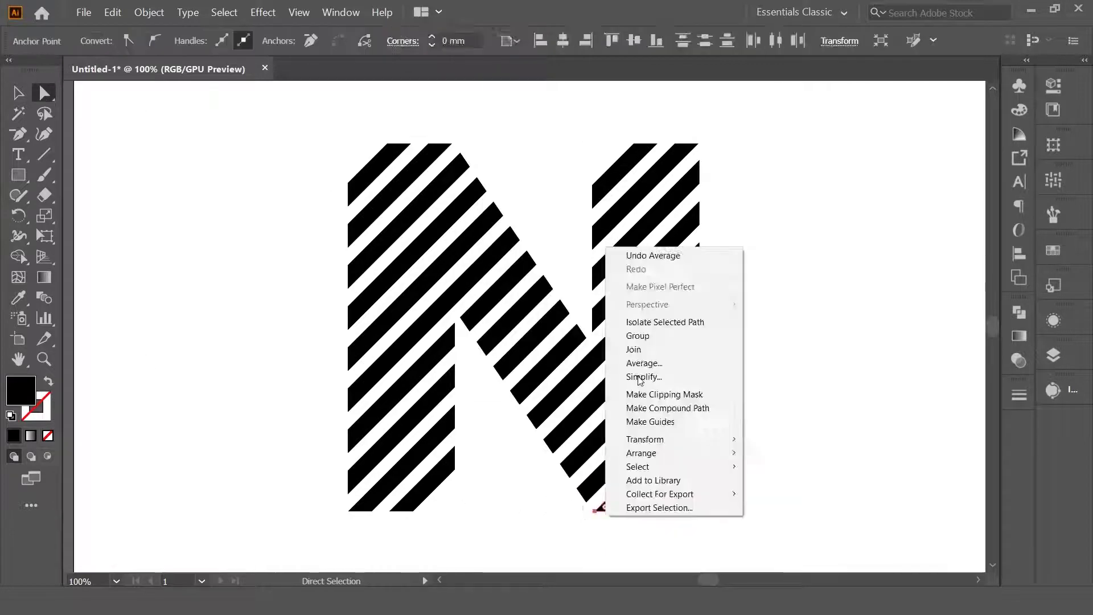
{"action": "left_click", "coordinate": [644, 363]}
{"action": "key", "text": "Return"}
{"action": "right_click", "coordinate": [525, 152]}
{"action": "left_click", "coordinate": [542, 294]}
{"action": "left_click", "coordinate": [521, 353]}
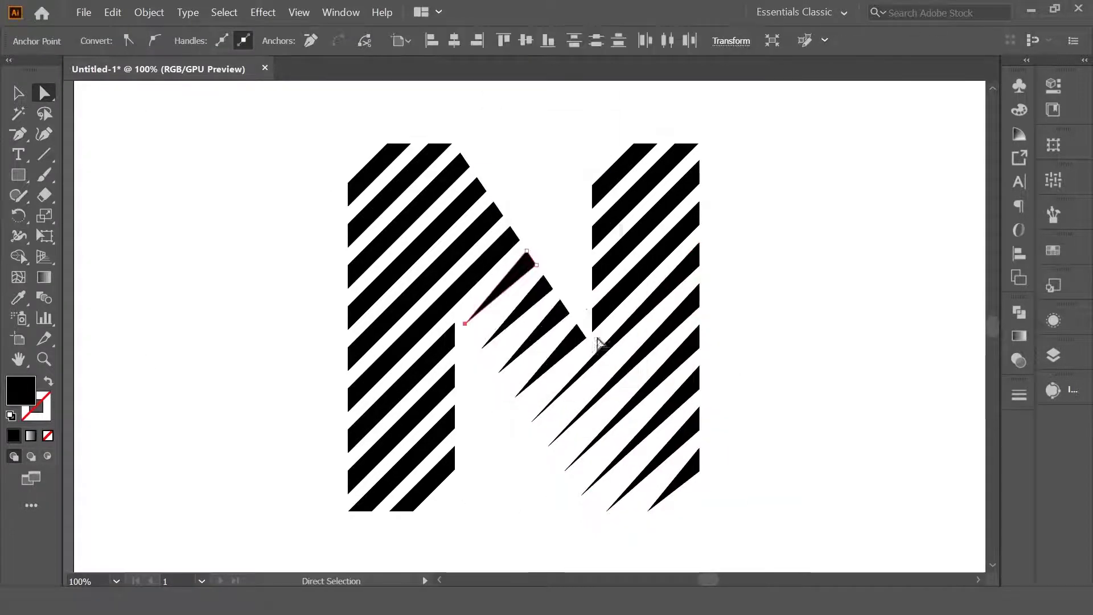
{"action": "right_click", "coordinate": [590, 236]}
{"action": "left_click", "coordinate": [609, 358]}
{"action": "key", "text": "Return"}
{"action": "left_click", "coordinate": [529, 462]}
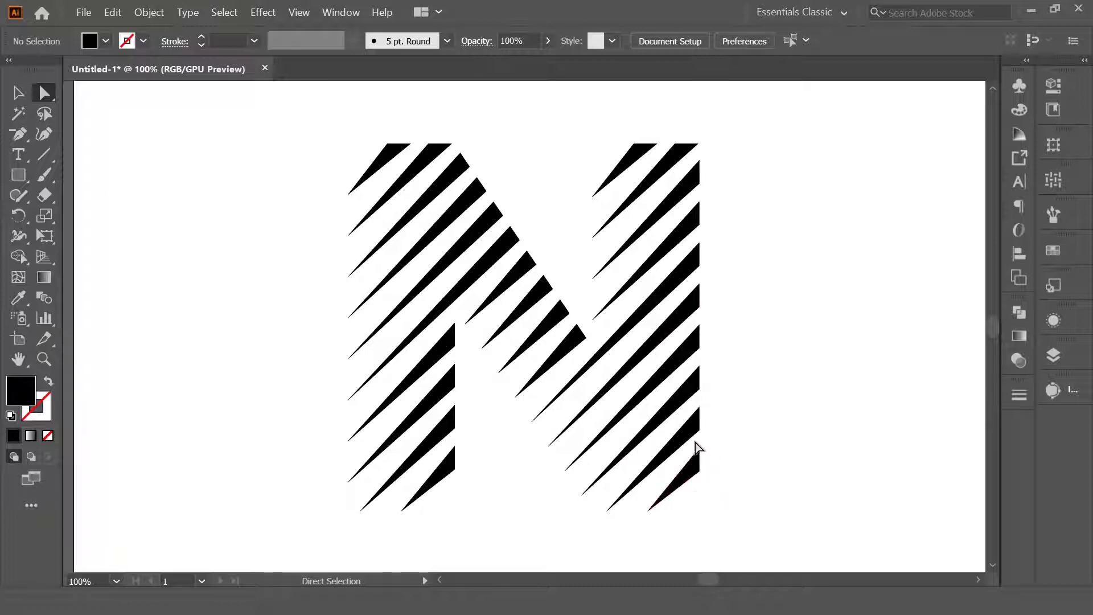
- Try rounding the bottom-right stripes' wide tips to about 2.39 mm, then undo it
{"action": "left_click_drag", "start_coordinate": [716, 494], "coordinate": [692, 522]}
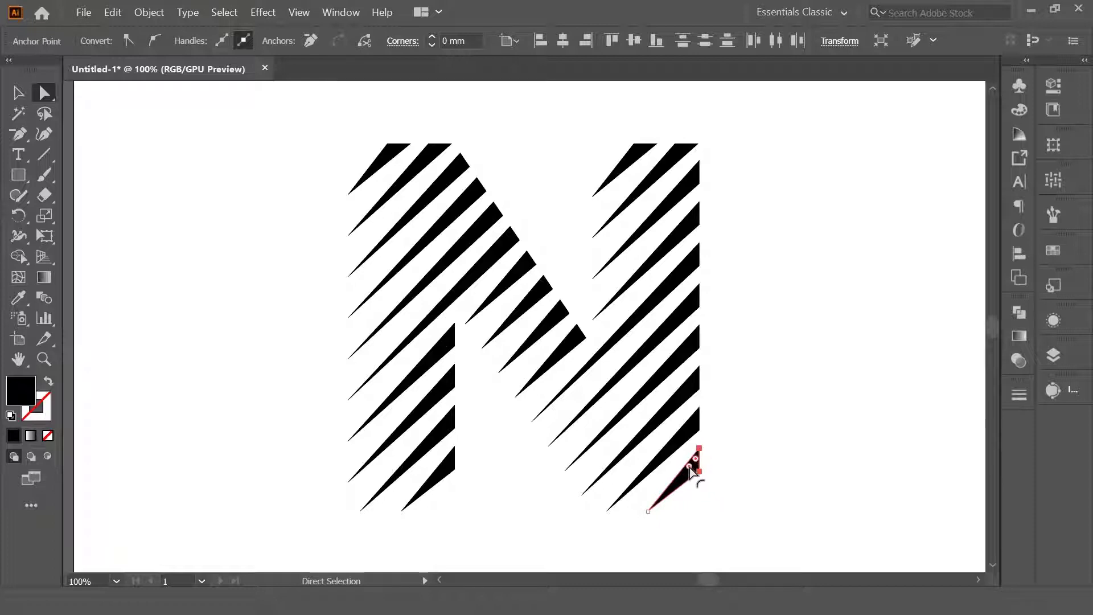
{"action": "left_click_drag", "start_coordinate": [689, 470], "coordinate": [673, 497]}
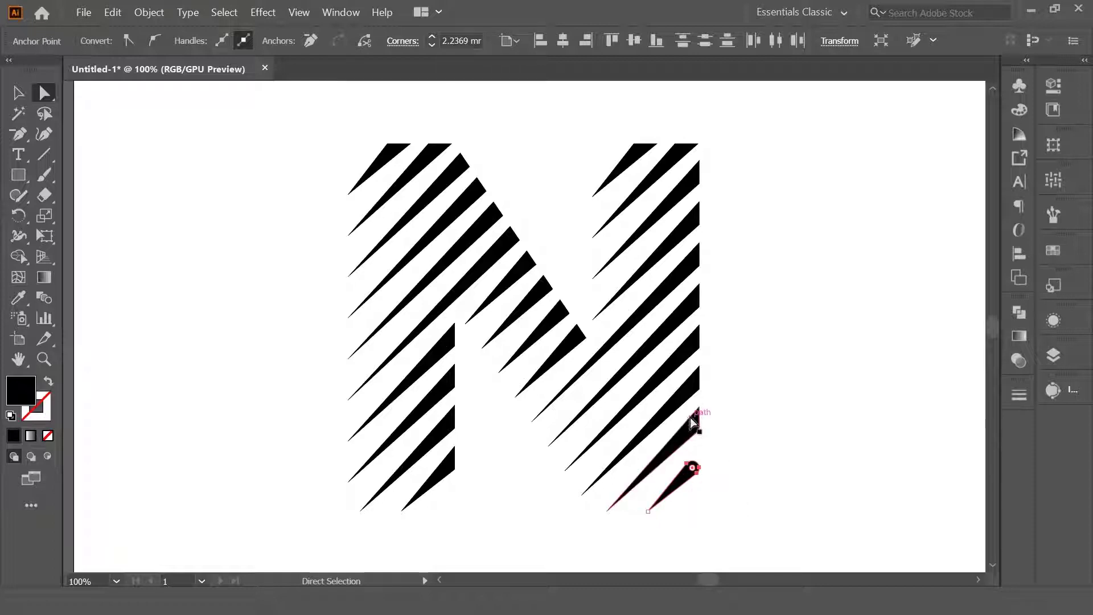
{"action": "left_click_drag", "start_coordinate": [713, 450], "coordinate": [675, 446]}
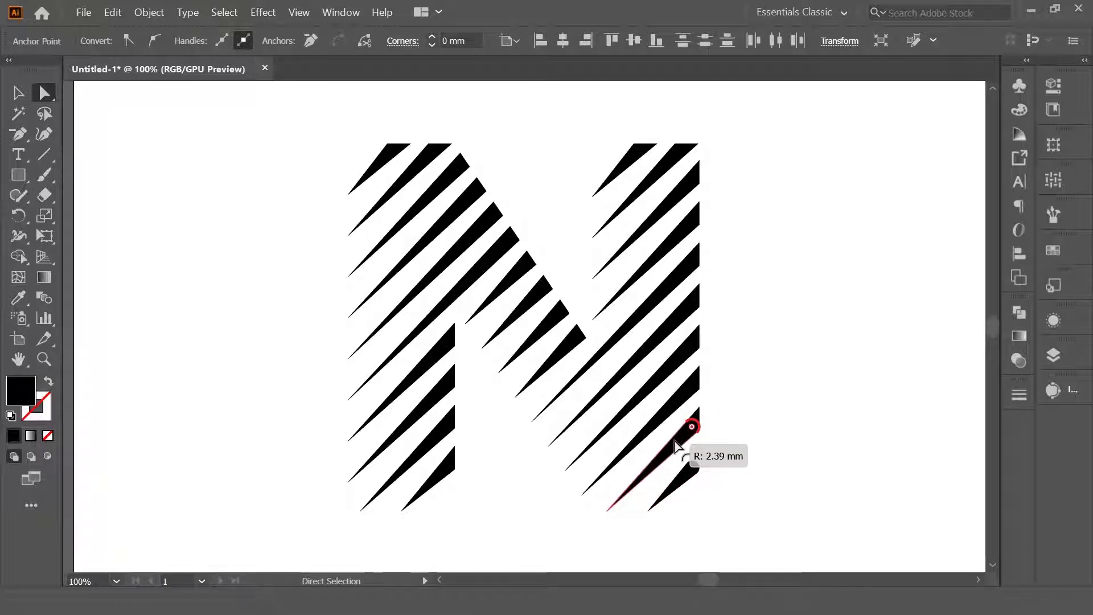
{"action": "left_click_drag", "start_coordinate": [675, 446], "coordinate": [675, 446]}
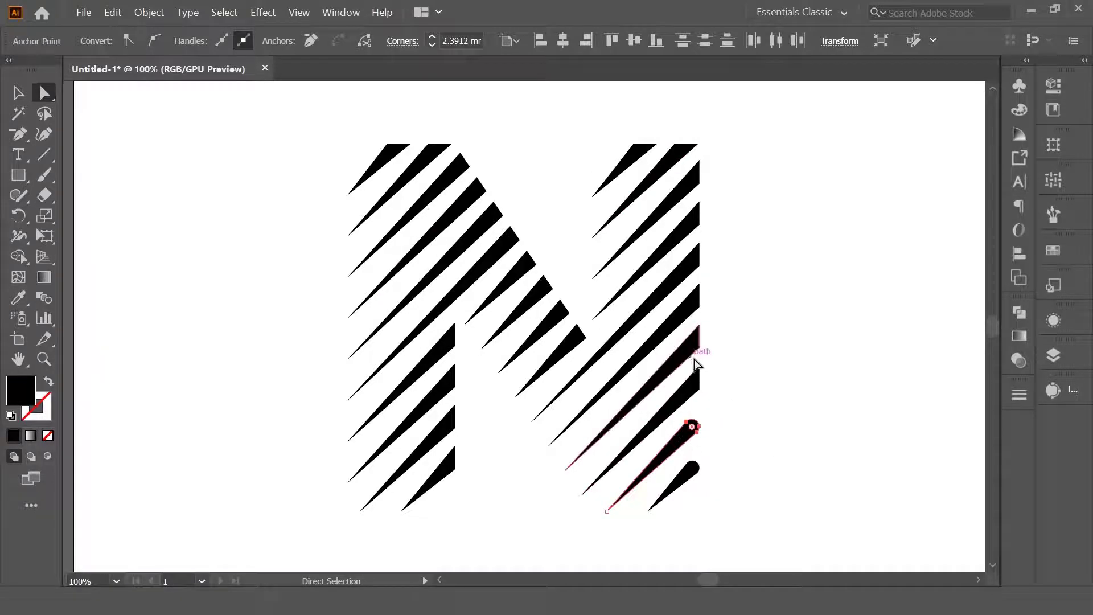
{"action": "key", "text": "ctrl+z"}
{"action": "key", "text": "ctrl+z"}
- Round the wide upper-right tips of the right, upper and middle stripes
{"action": "left_click_drag", "start_coordinate": [689, 471], "coordinate": [702, 450]}
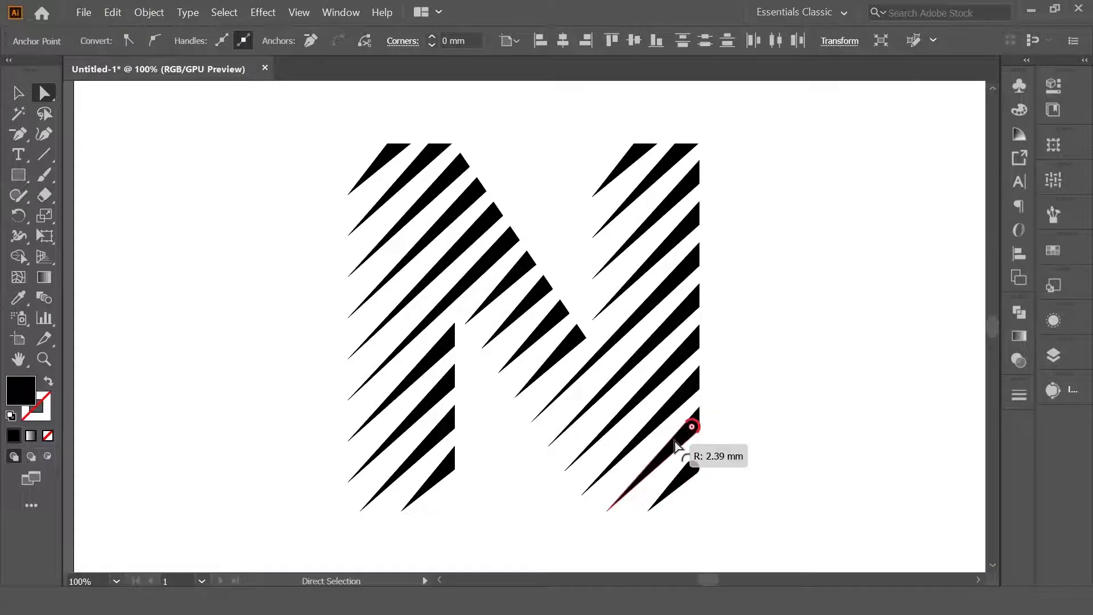
{"action": "left_click_drag", "start_coordinate": [781, 498], "coordinate": [579, 362]}
{"action": "left_click_drag", "start_coordinate": [701, 216], "coordinate": [683, 147]}
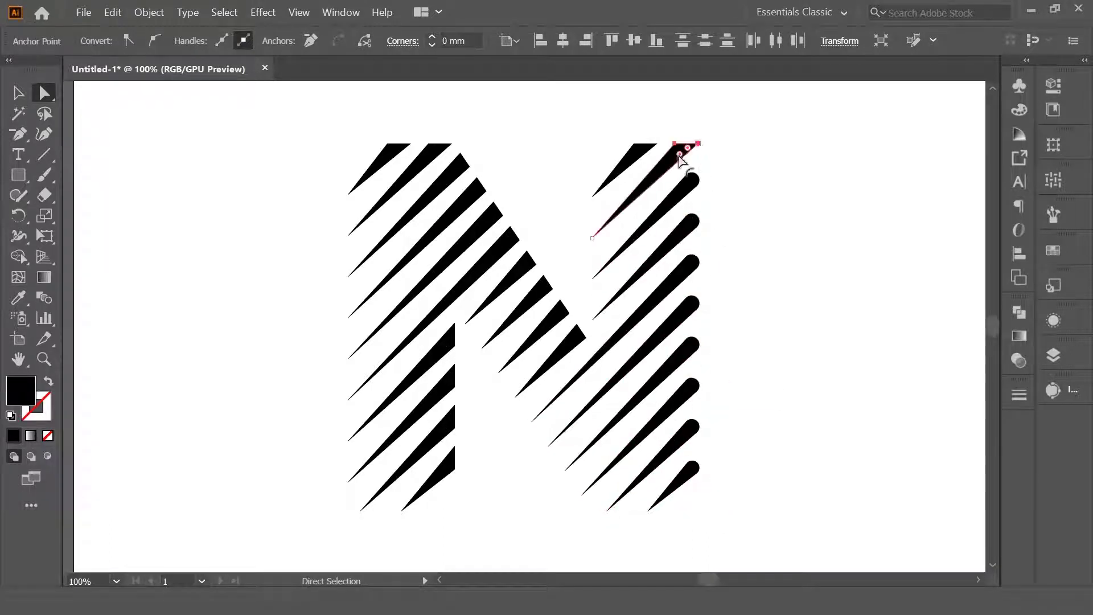
{"action": "left_click", "coordinate": [586, 329]}
{"action": "left_click_drag", "start_coordinate": [604, 364], "coordinate": [541, 288]}
{"action": "left_click_drag", "start_coordinate": [513, 245], "coordinate": [490, 209]}
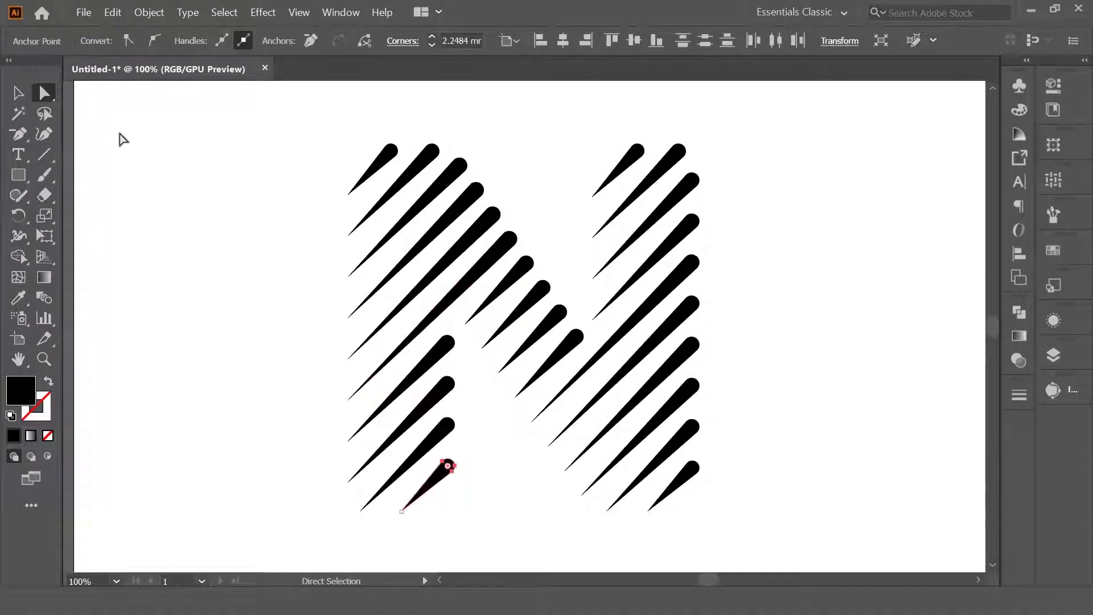
{"action": "left_click", "coordinate": [189, 199]}
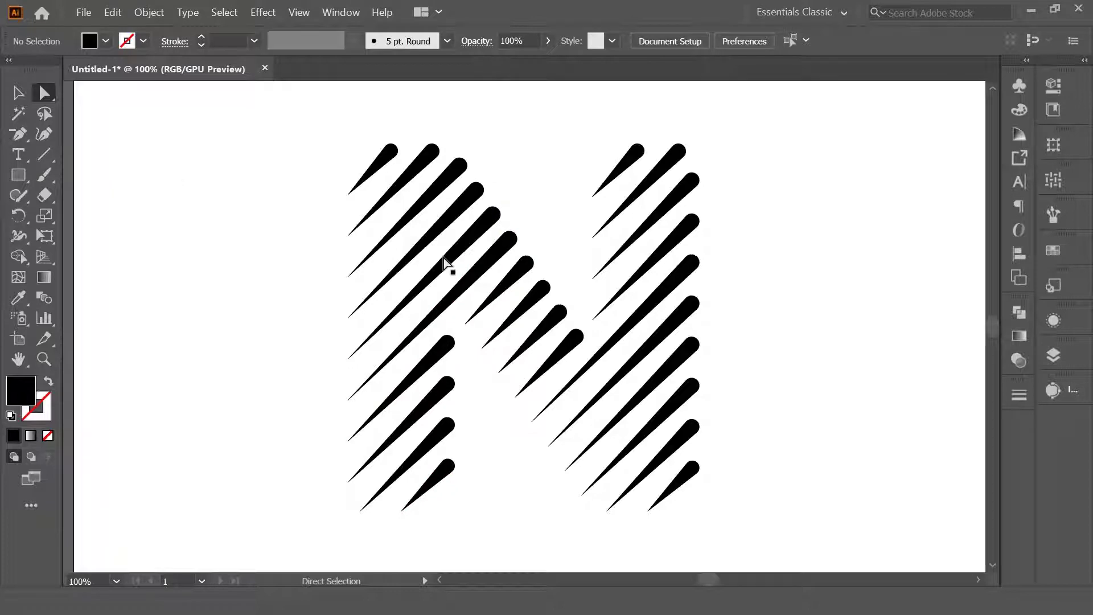
{"action": "key", "text": "ctrl+minus"}
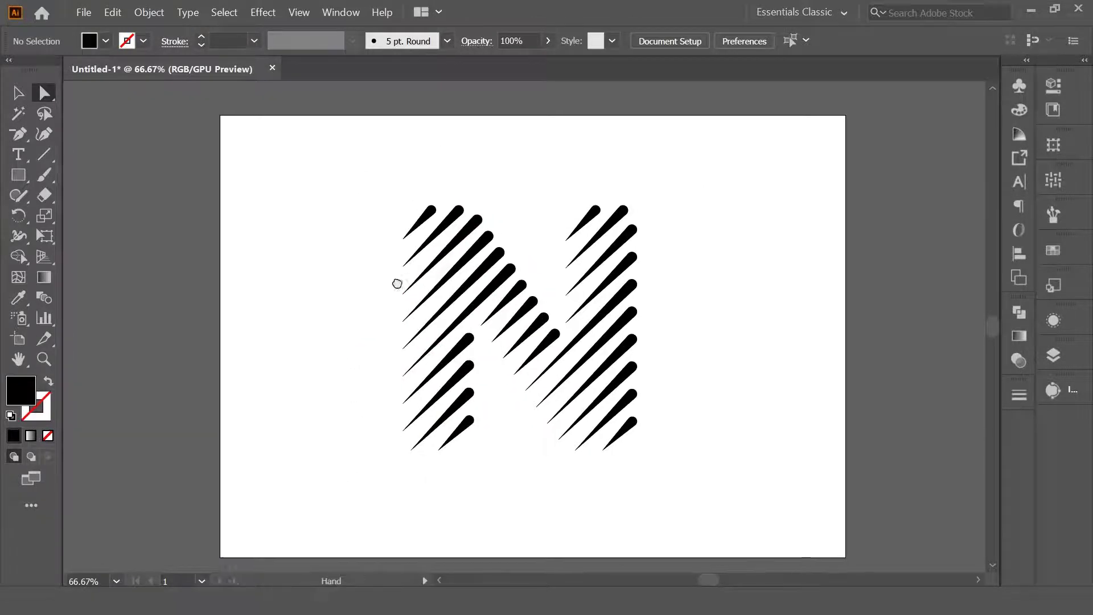
- Select all the N's stripes and group them
{"action": "left_click_drag", "start_coordinate": [397, 284], "coordinate": [365, 272]}
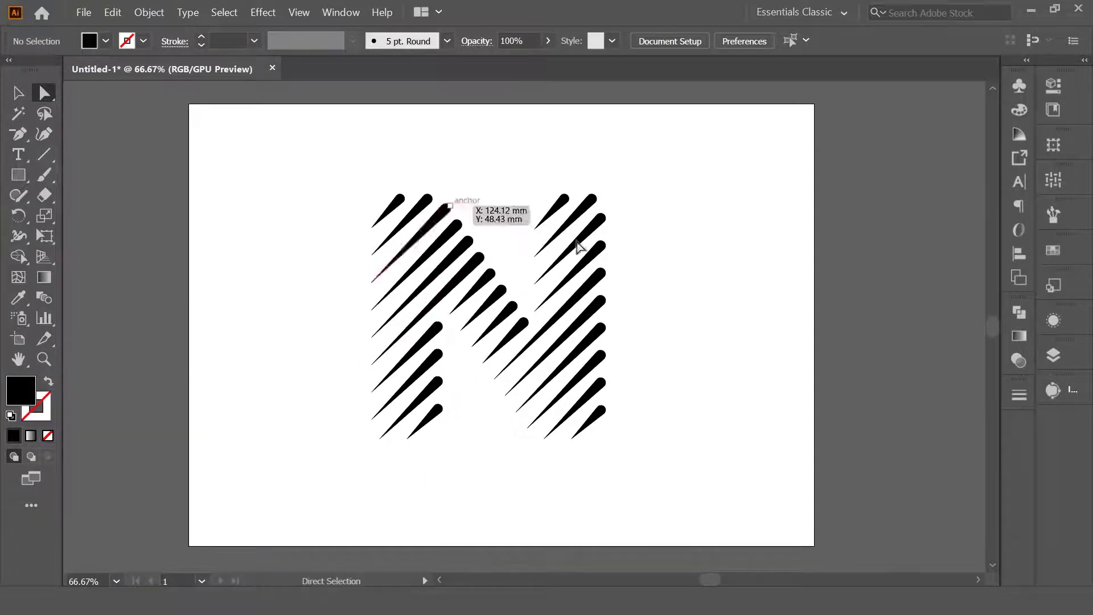
{"action": "left_click_drag", "start_coordinate": [365, 158], "coordinate": [657, 451]}
{"action": "right_click", "coordinate": [457, 357]}
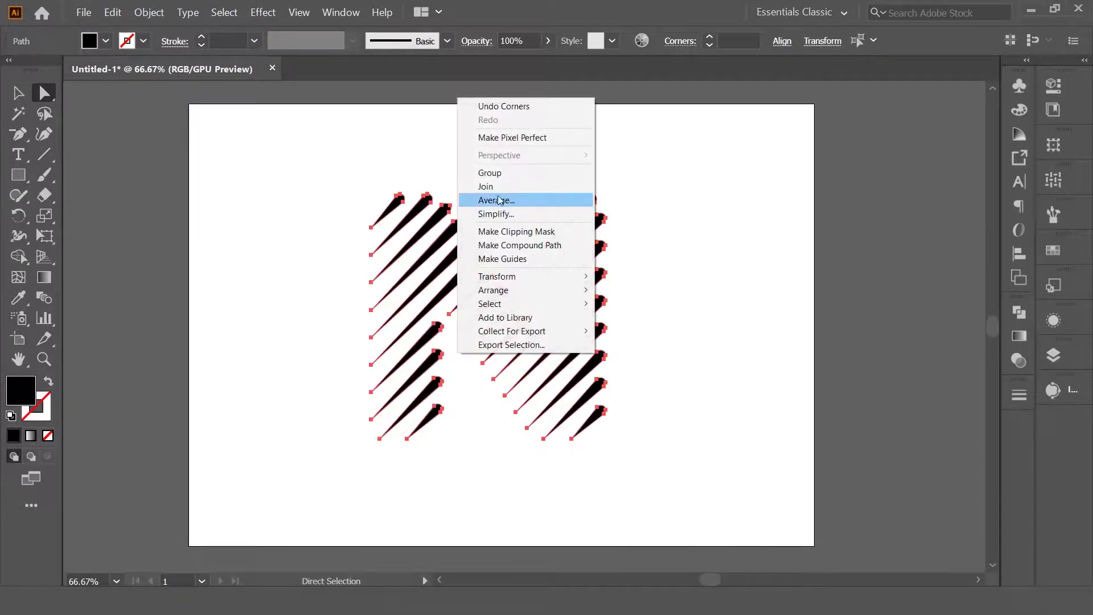
{"action": "left_click", "coordinate": [490, 172]}
- Change the grouped N's fill to a bright pink in the Color Picker
{"action": "double_click", "coordinate": [18, 390]}
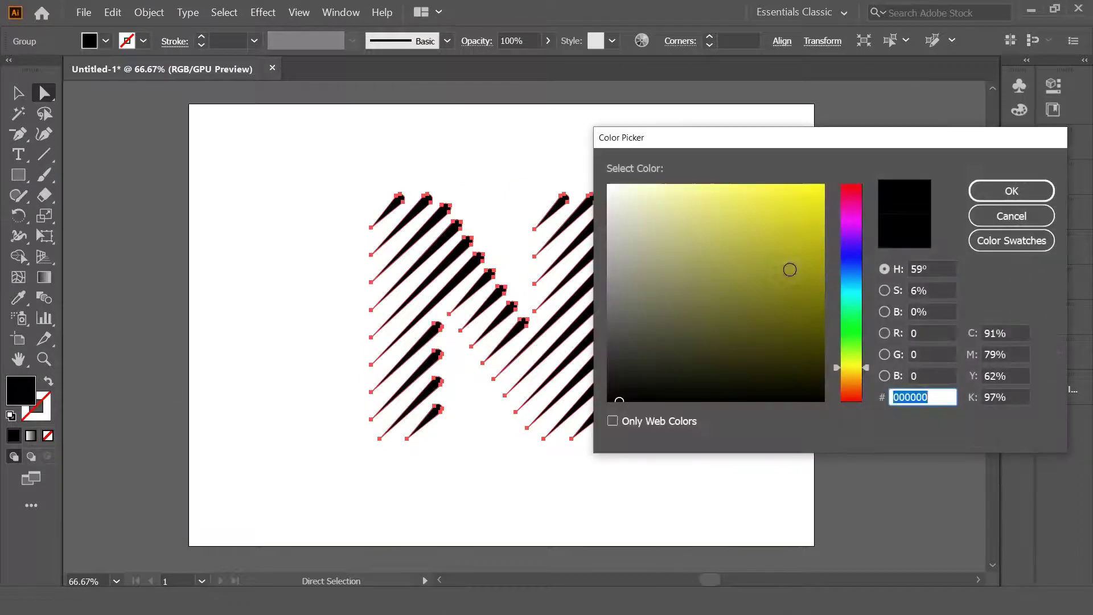
{"action": "left_click_drag", "start_coordinate": [850, 223], "coordinate": [849, 202]}
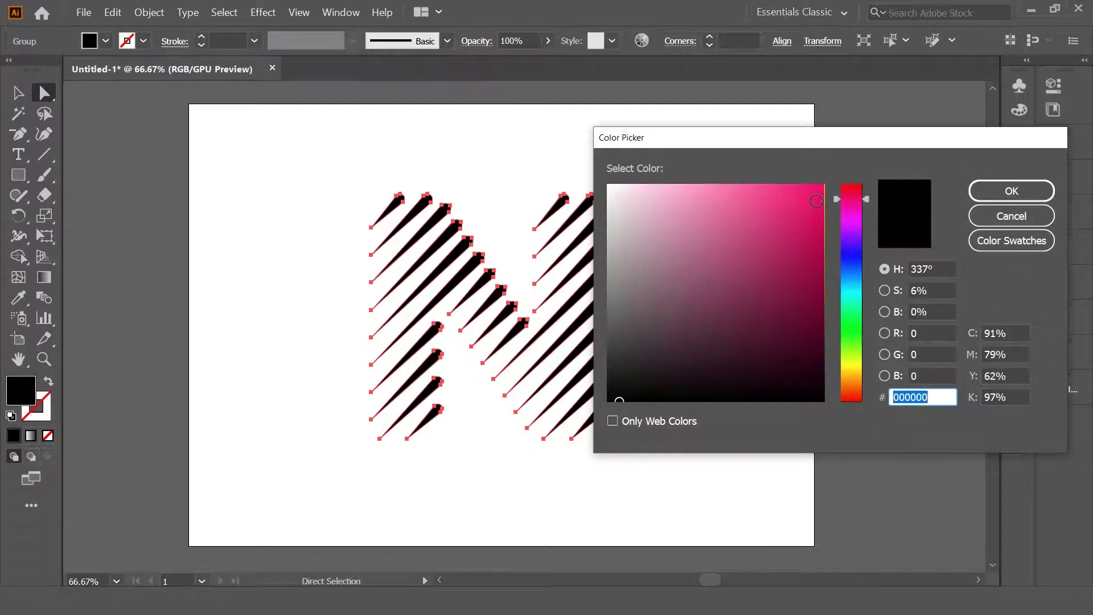
{"action": "left_click", "coordinate": [817, 201]}
{"action": "left_click", "coordinate": [1011, 191]}
{"action": "left_click", "coordinate": [746, 295]}
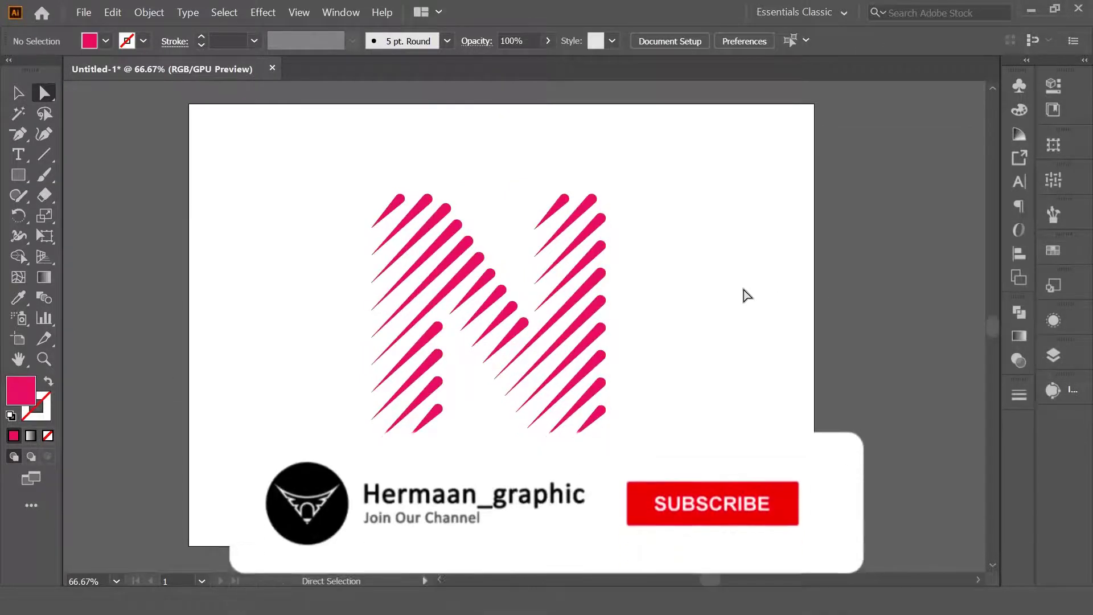